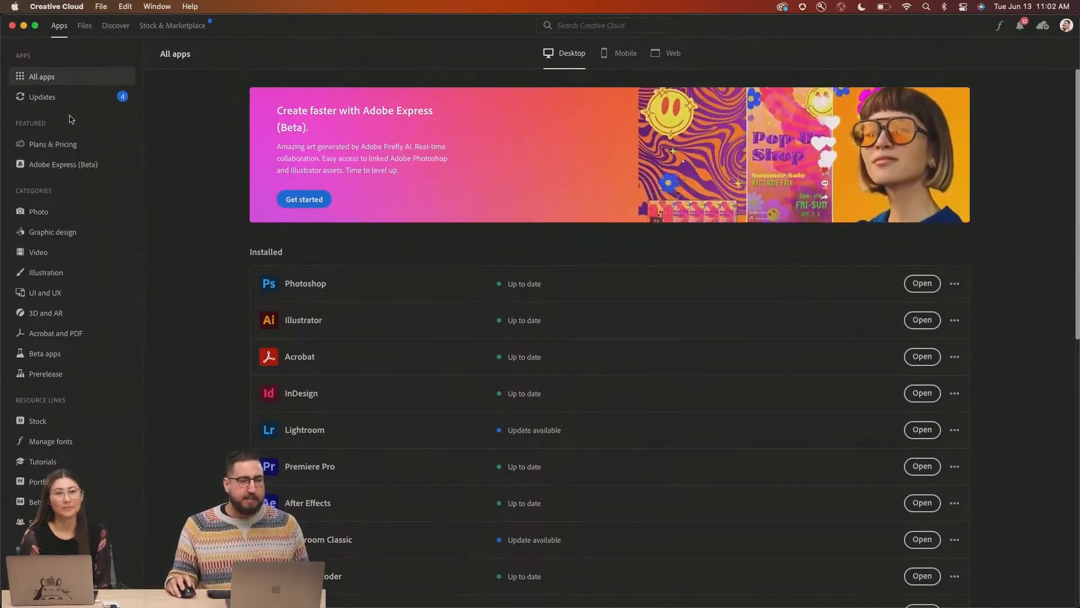
Open Illustrator's What's New panel to see the latest feature release
click(42, 96)
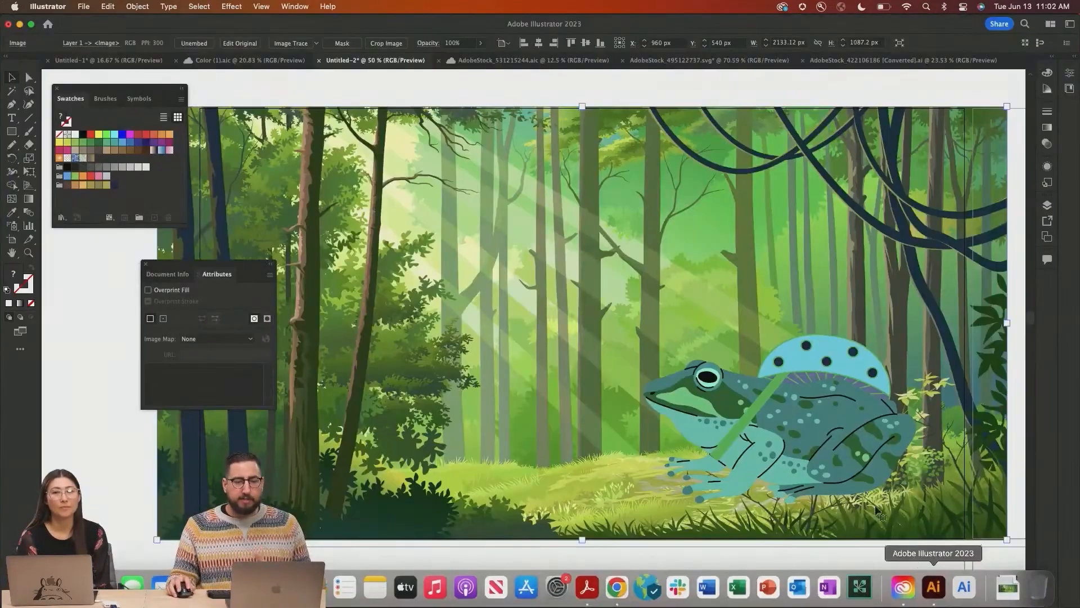
click(321, 7)
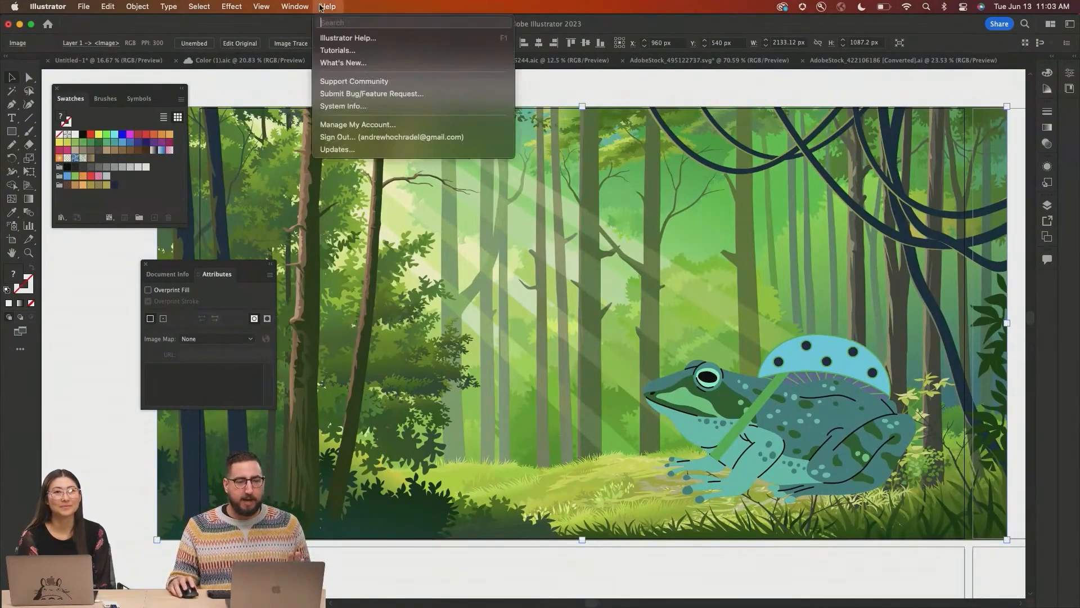
click(343, 63)
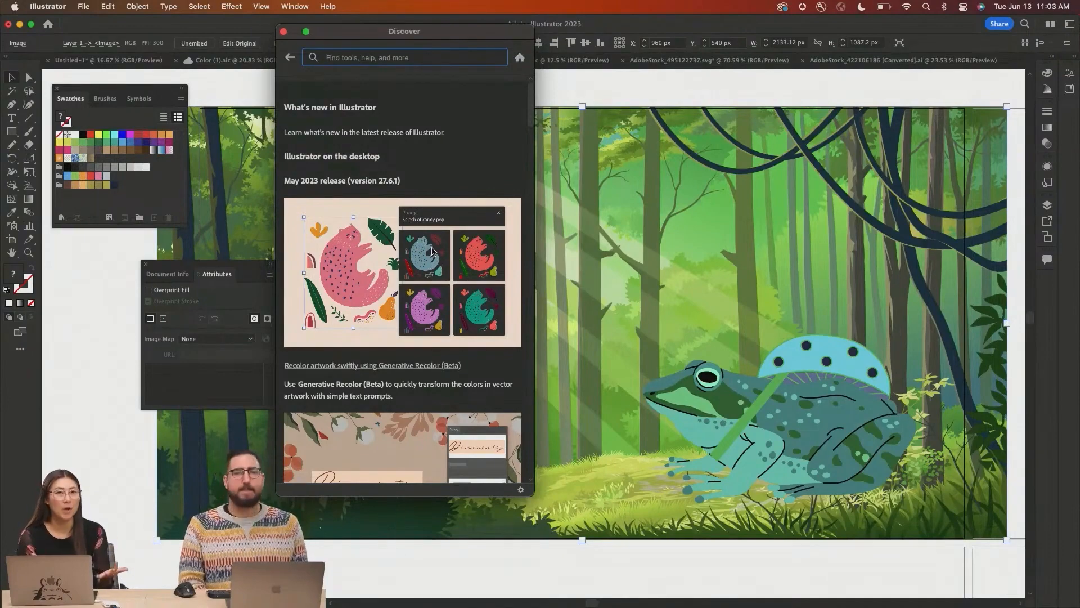
Open the Generative Recolor feature summary web page and read through its description
click(432, 251)
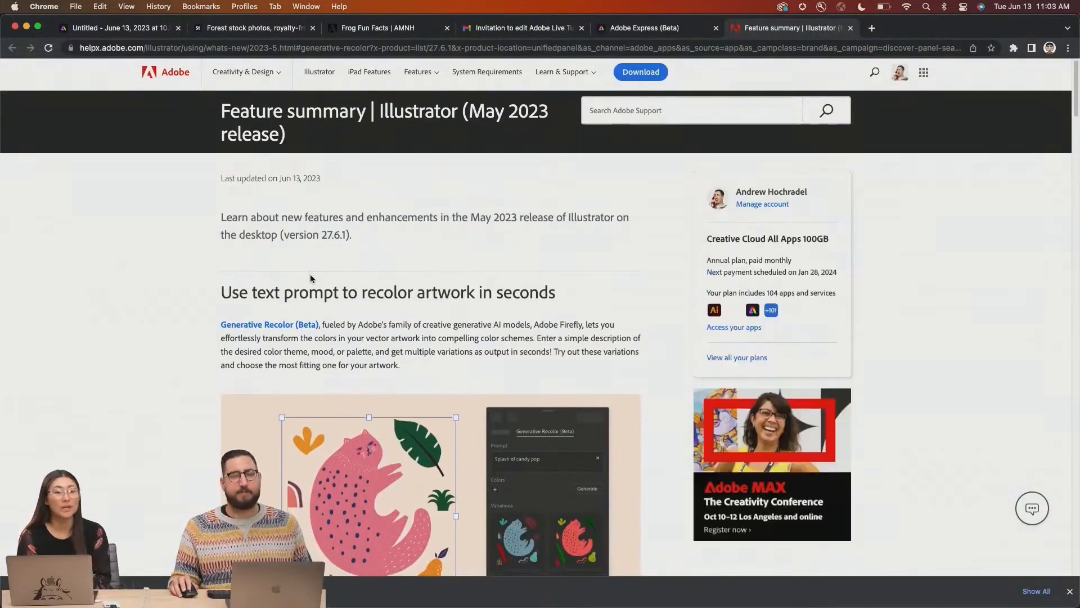
scroll(310, 277, down, 3)
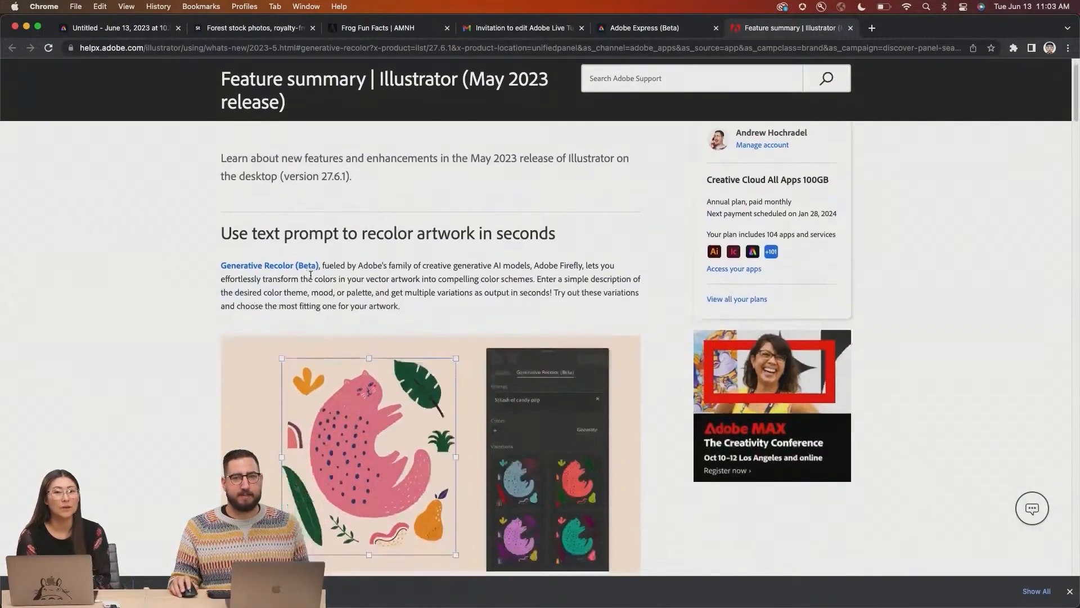
scroll(310, 276, down, 2)
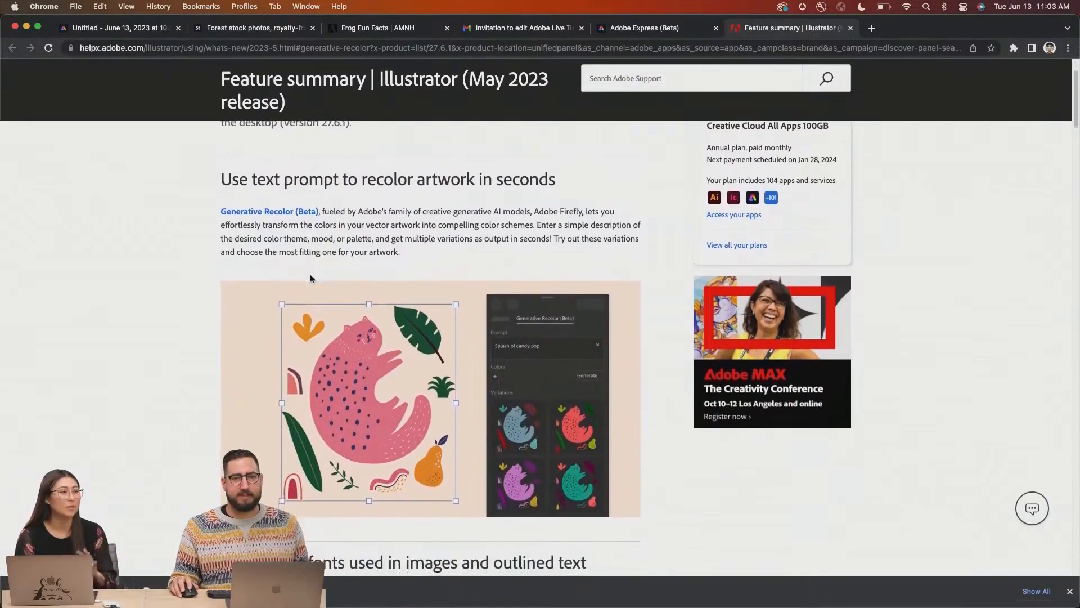
Return to Illustrator and scroll the Discover panel to the Retype feature
mouse_move(1015, 606)
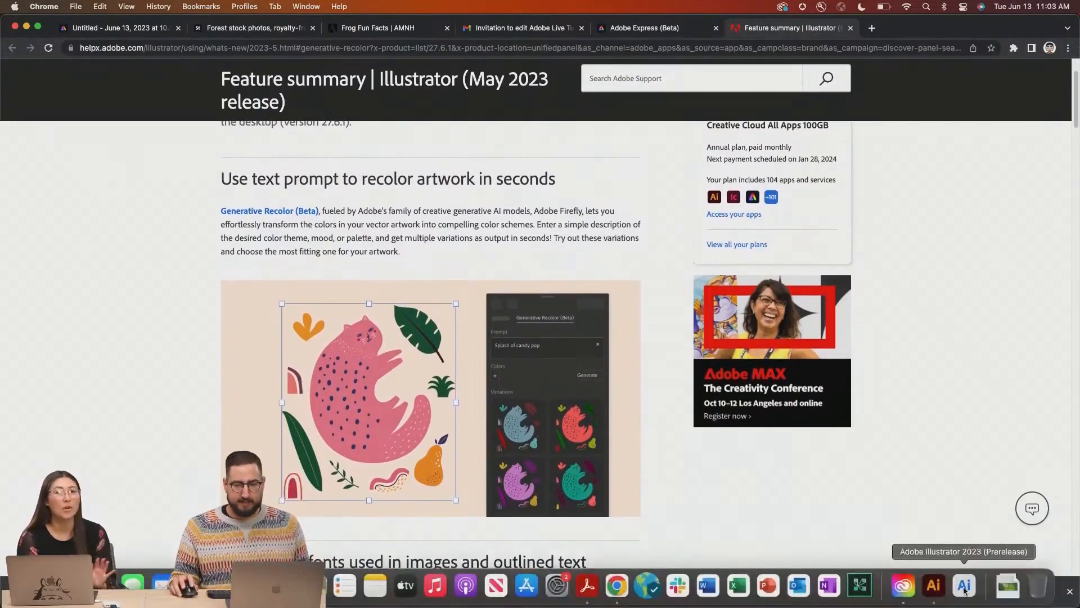
click(935, 585)
scroll(398, 349, down, 5)
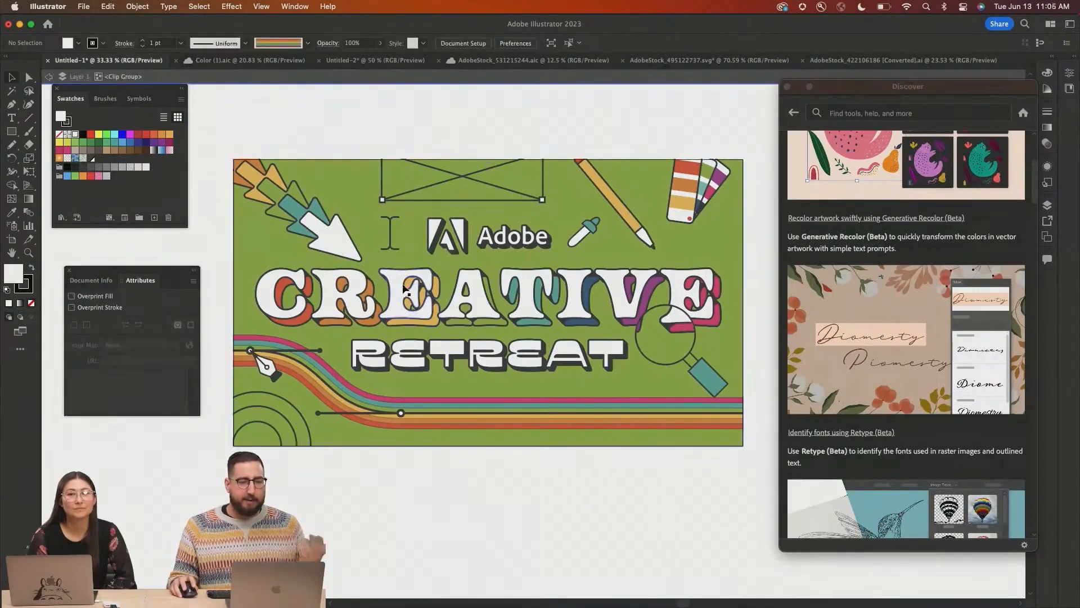
Drill into the nested groups of the CREATIVE lettering in the banner artwork
click(397, 285)
double_click(399, 281)
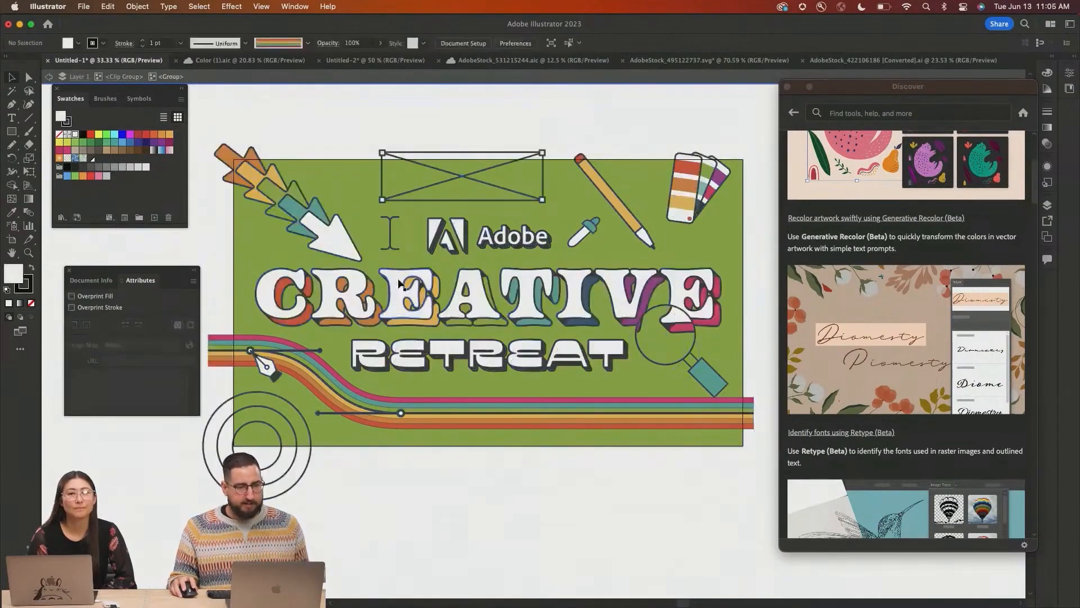
click(399, 280)
double_click(398, 277)
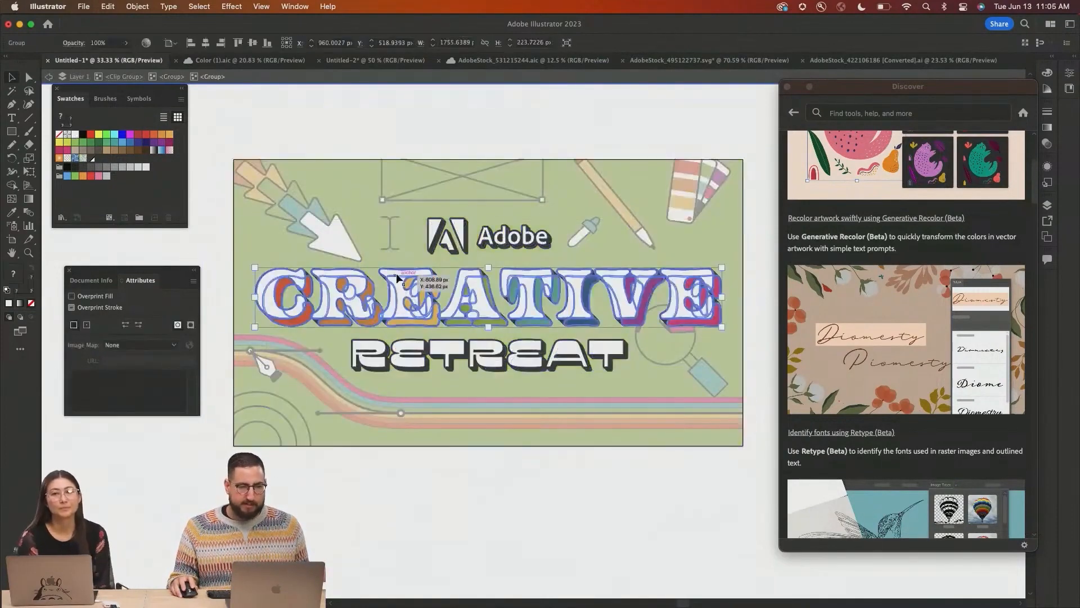
click(396, 271)
double_click(396, 271)
click(396, 271)
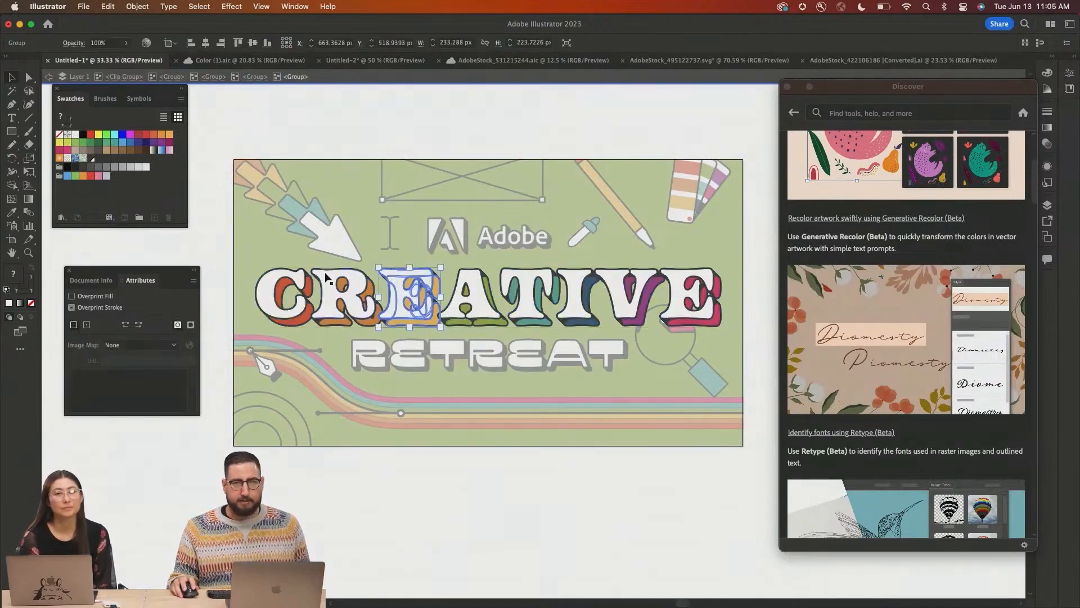
Select the plain CREATIVE letter outlines with Direct Selection and group them
key(a)
click(529, 289)
shift+click(577, 288)
shift+click(616, 283)
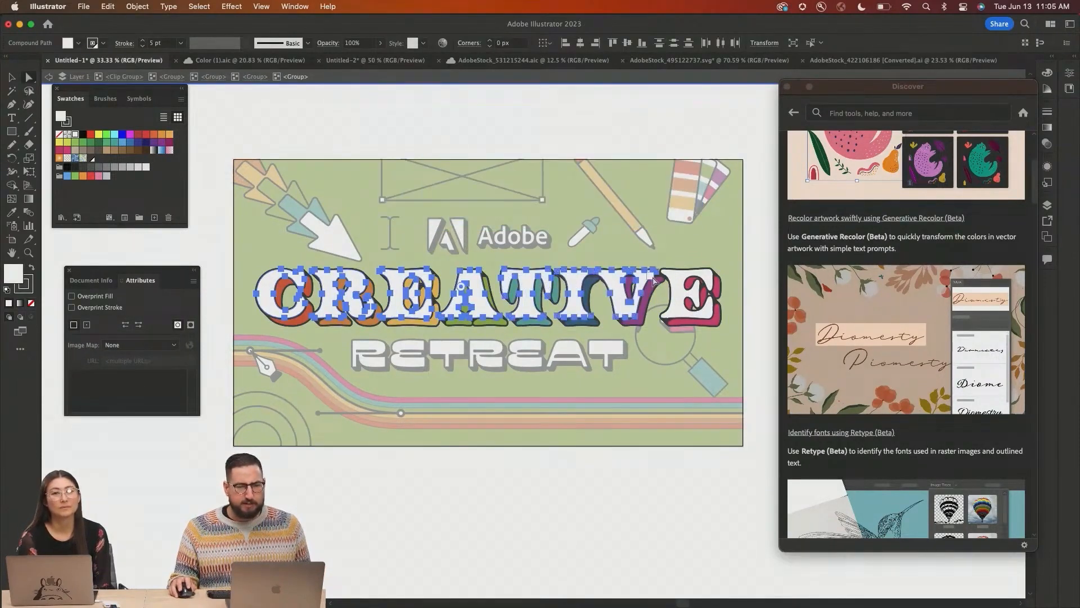
shift+click(680, 284)
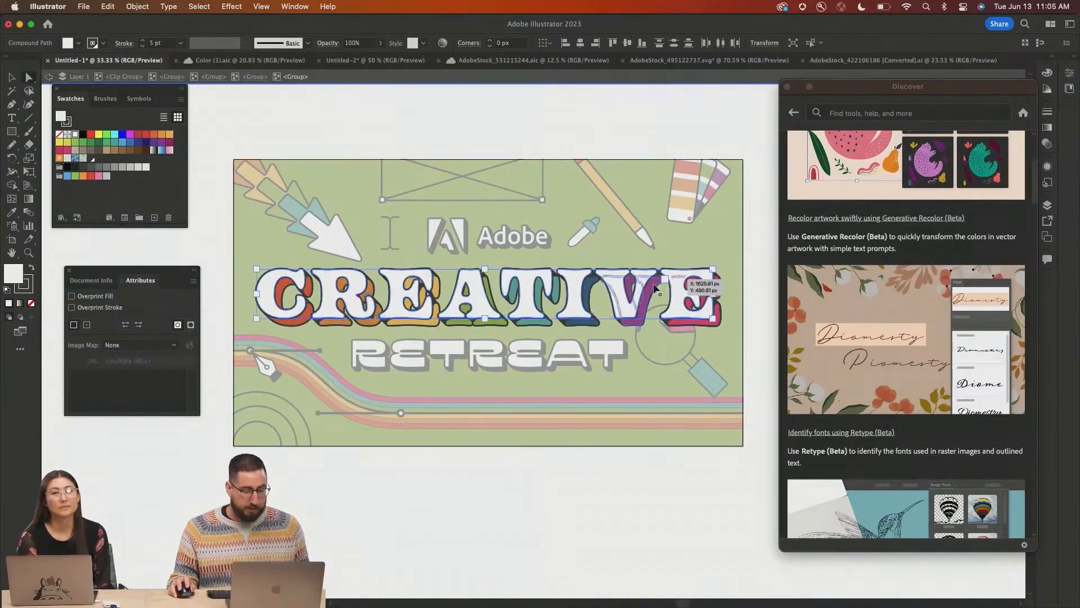
scroll(671, 285, down, 5)
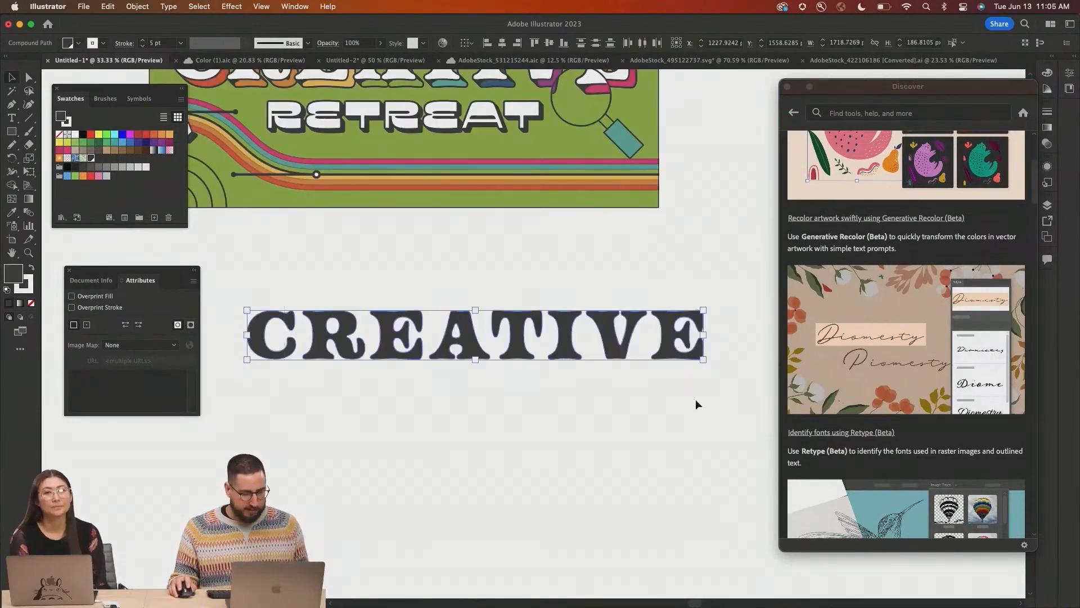
key(super+g)
Run Retype (Beta) on the grouped CREATIVE lettering to get matching font recommendations
click(168, 7)
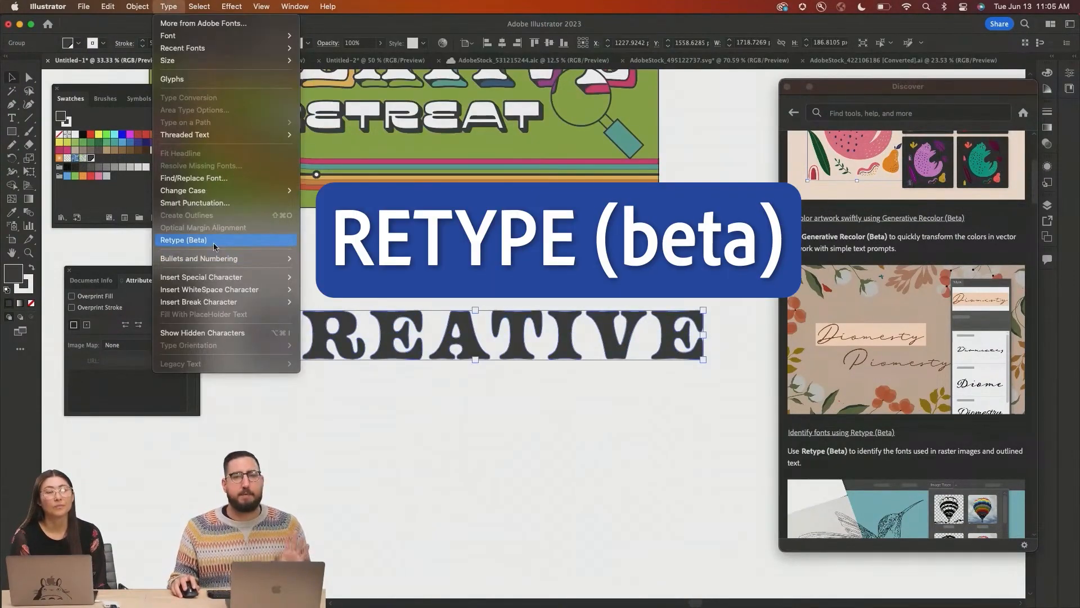
click(214, 242)
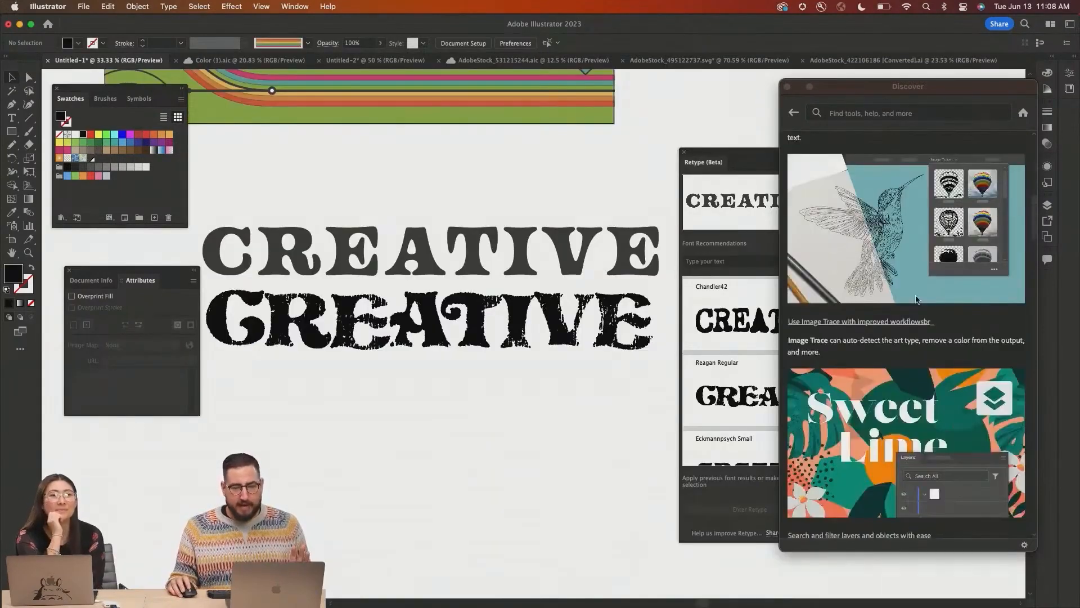
scroll(917, 299, up, 2)
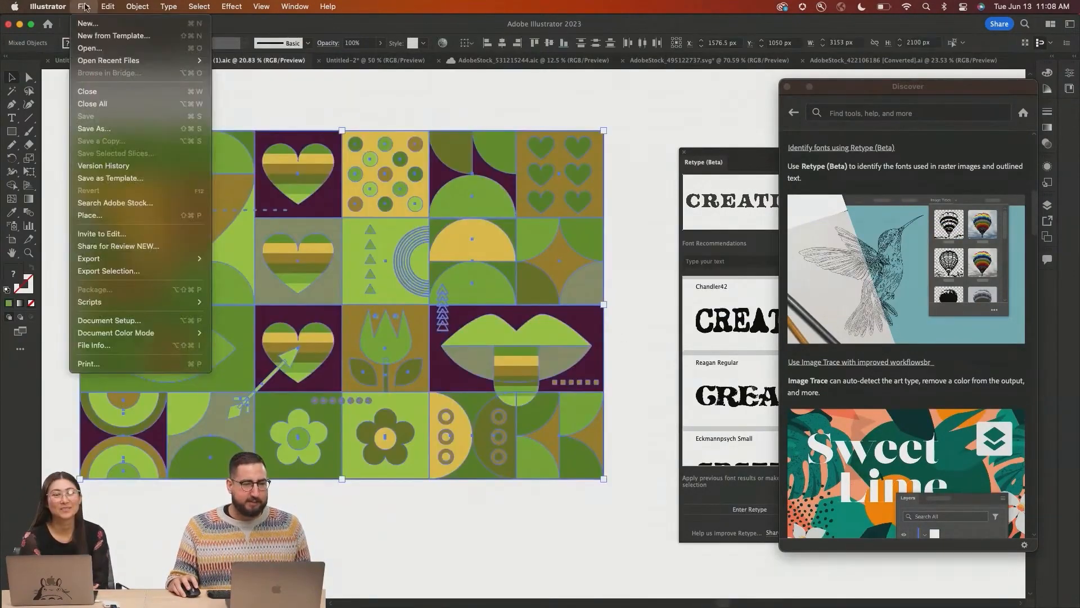
Rasterize the geometric pattern artwork and fit the artboard in the window
click(146, 196)
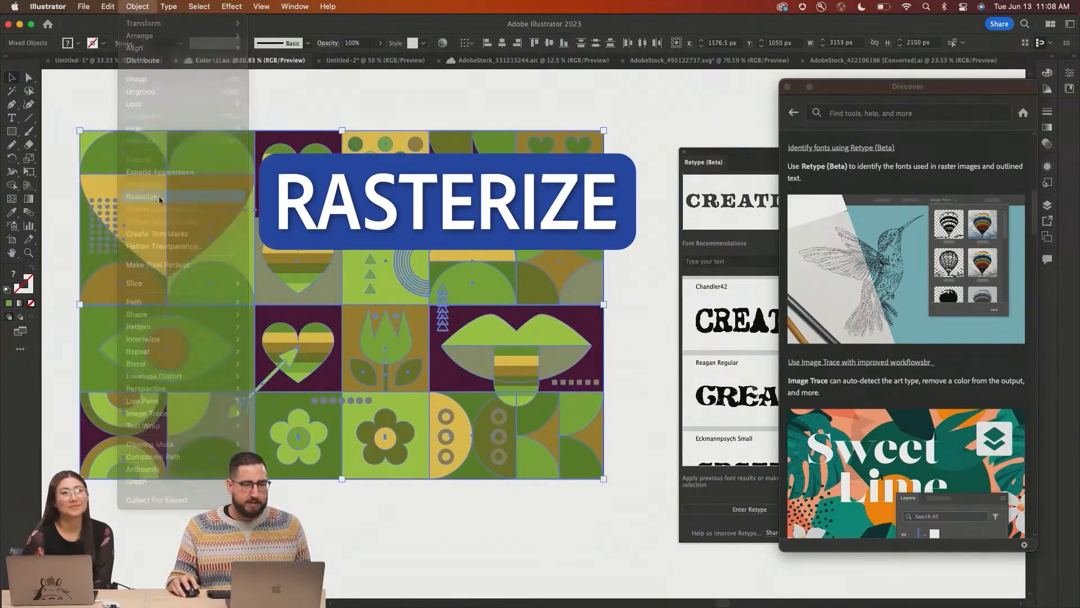
key(Return)
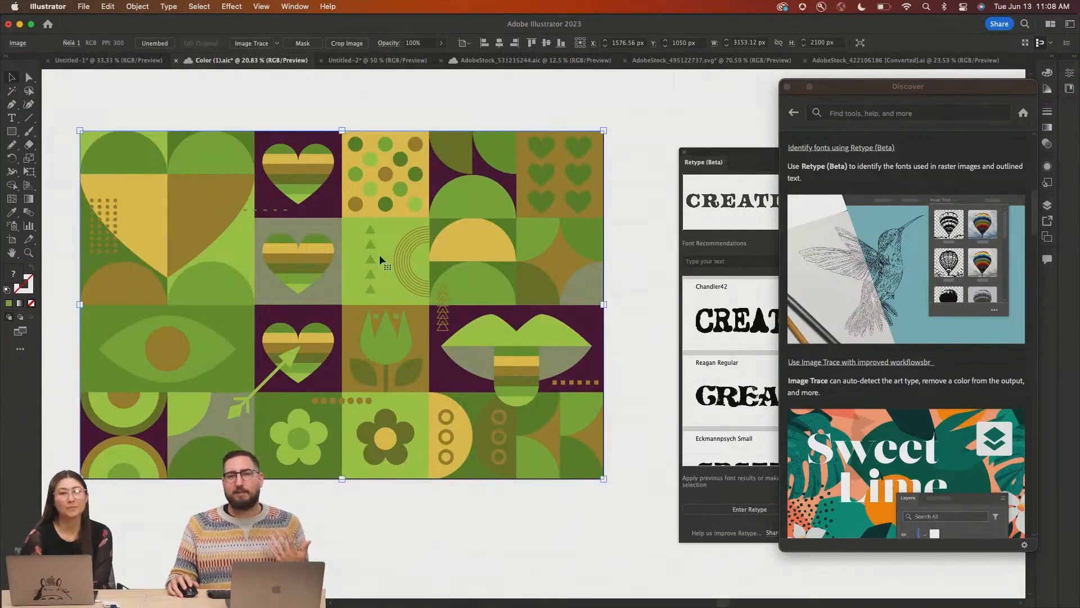
key(super+0)
Image Trace the rasterized pattern using the 6 Colors preset
click(277, 44)
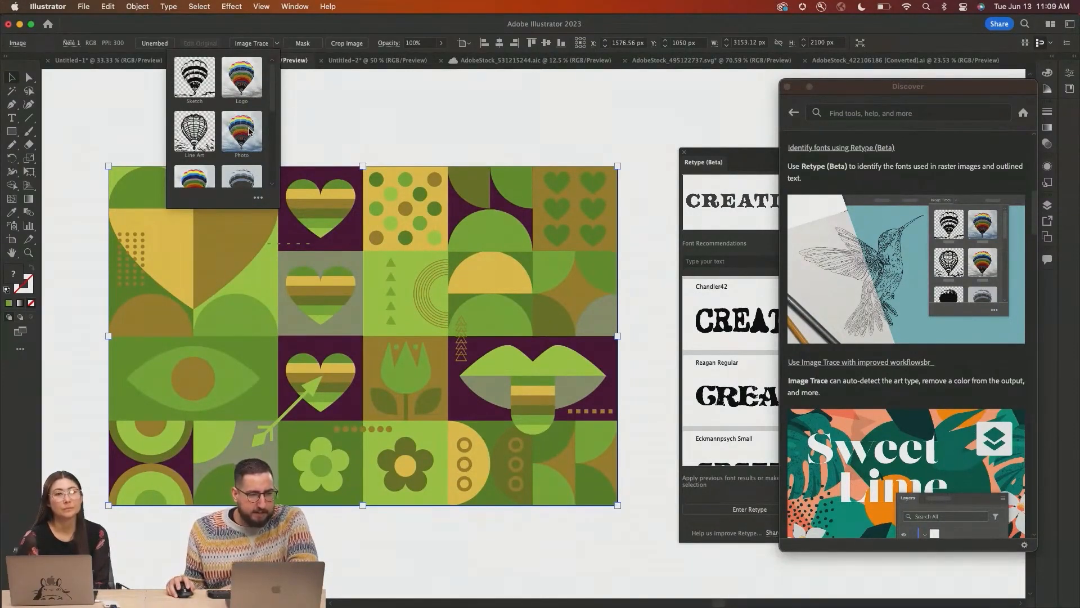
scroll(274, 117, down, 2)
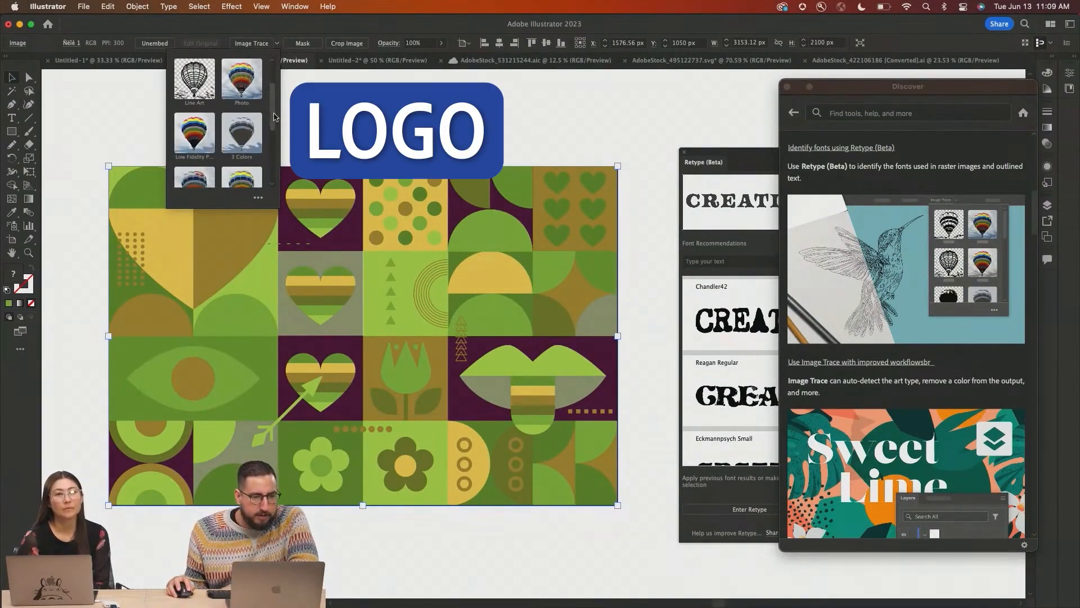
drag(274, 116, 277, 142)
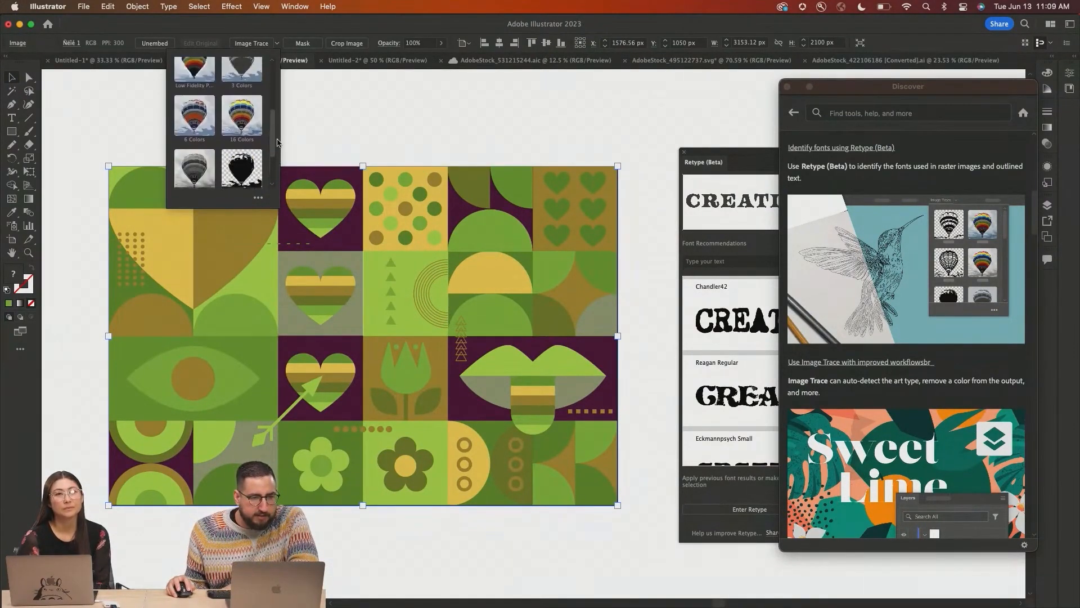
click(193, 117)
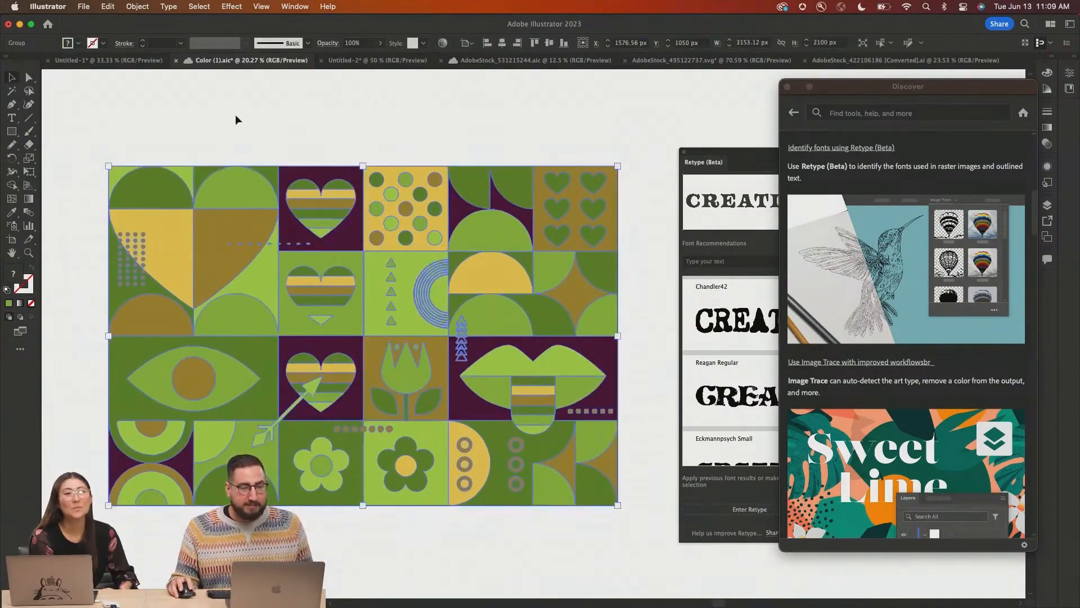
Select a single traced shape in the pattern with Direct Selection, then deselect
key(a)
click(148, 169)
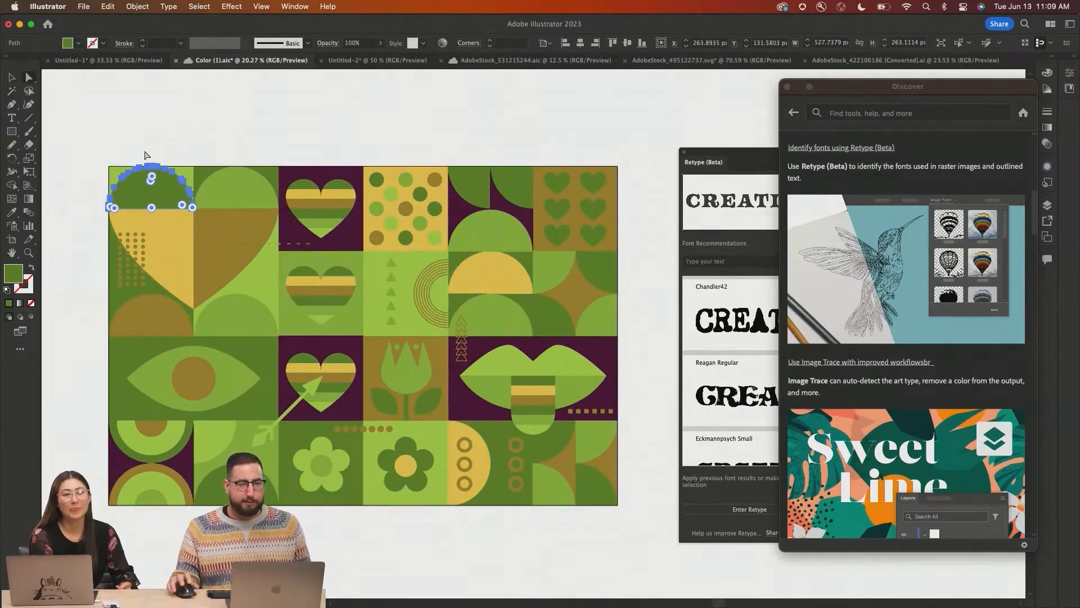
click(229, 142)
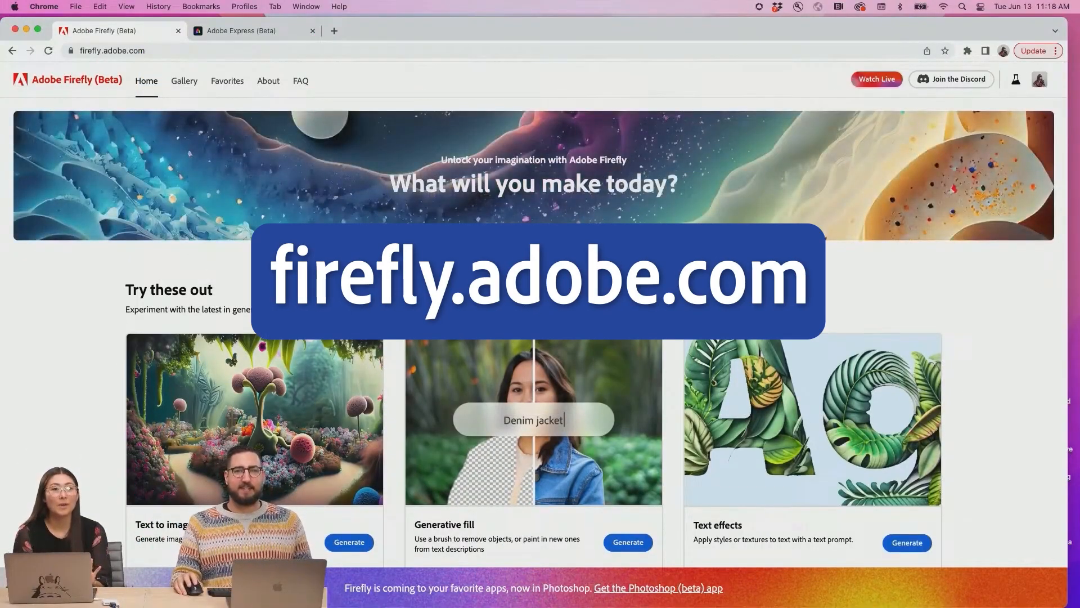
Browse the Firefly home page features and open Text to image
scroll(341, 269, down, 5)
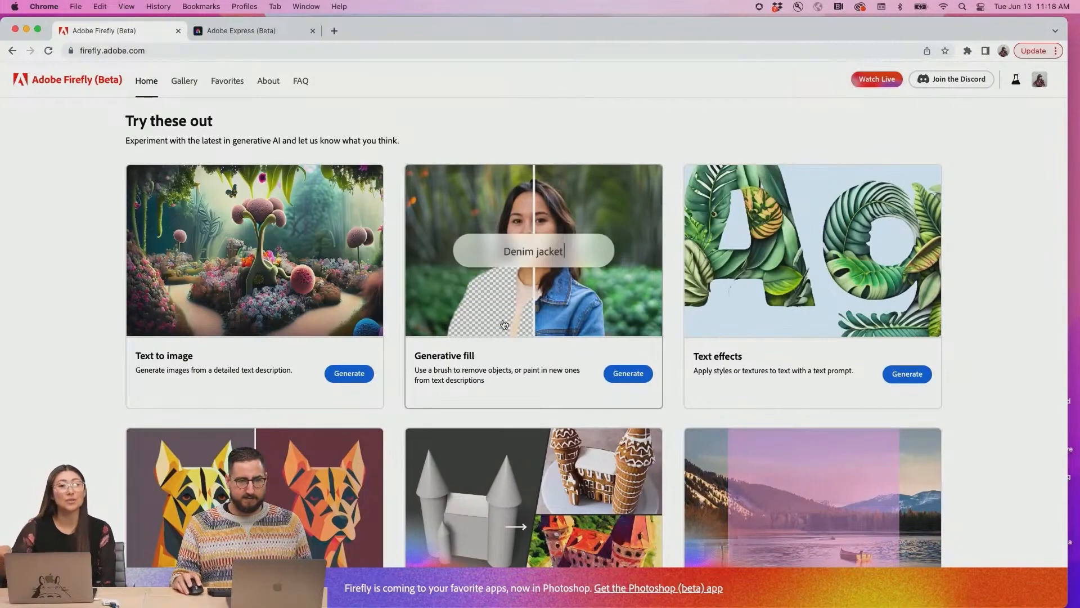
scroll(792, 288, down, 3)
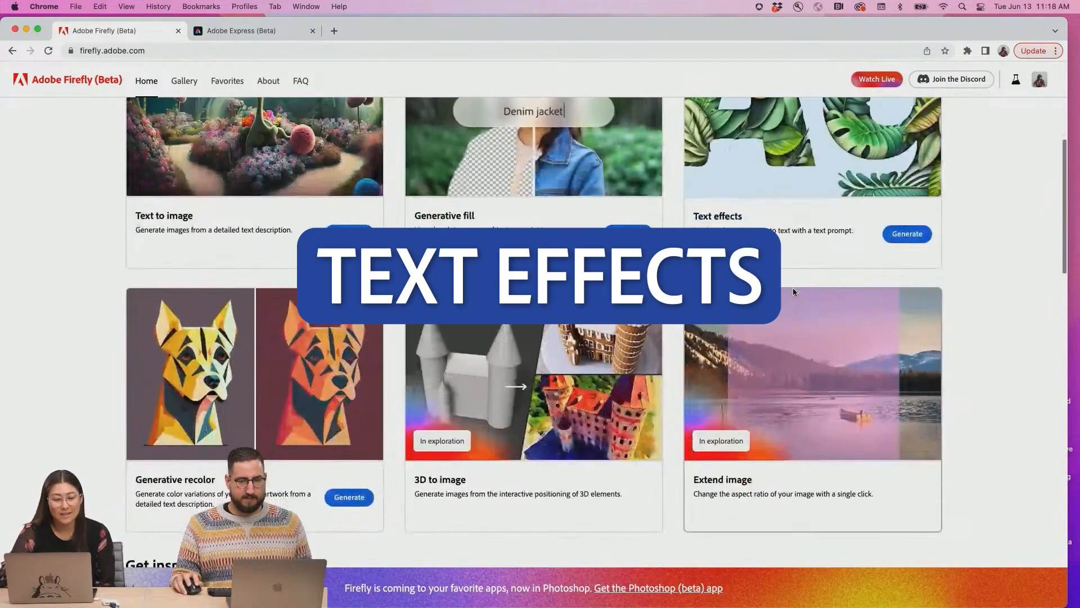
scroll(279, 411, up, 2)
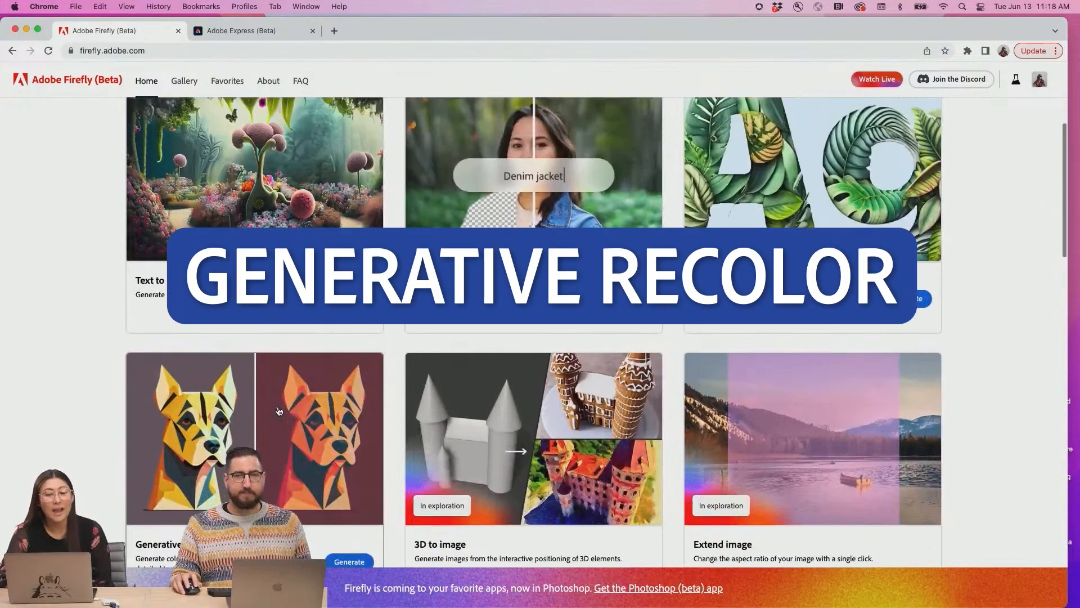
click(290, 314)
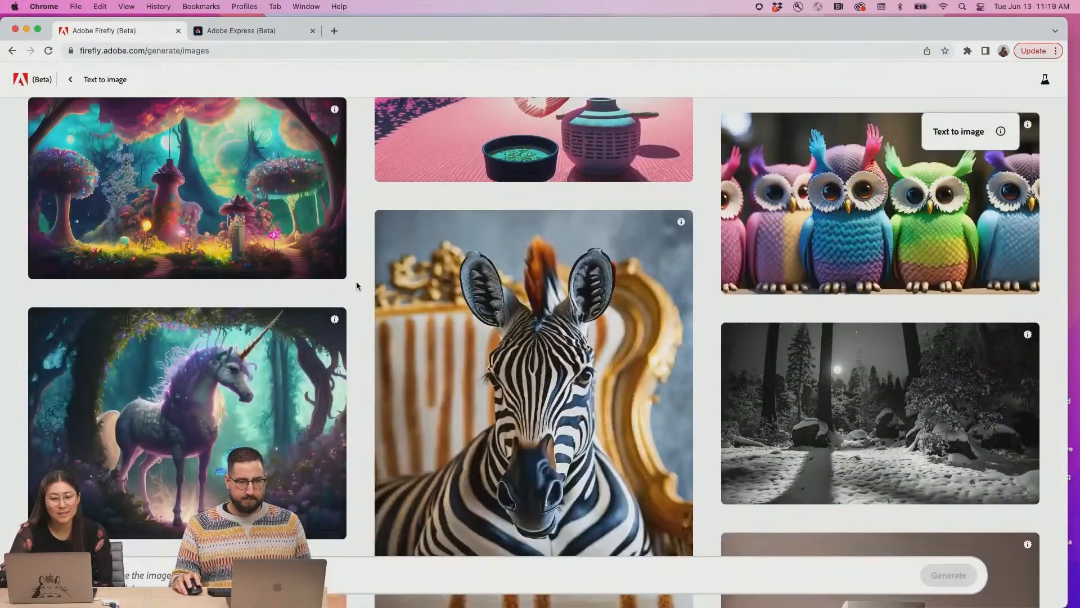
Scroll through the Text to image sample gallery
scroll(356, 283, down, 4)
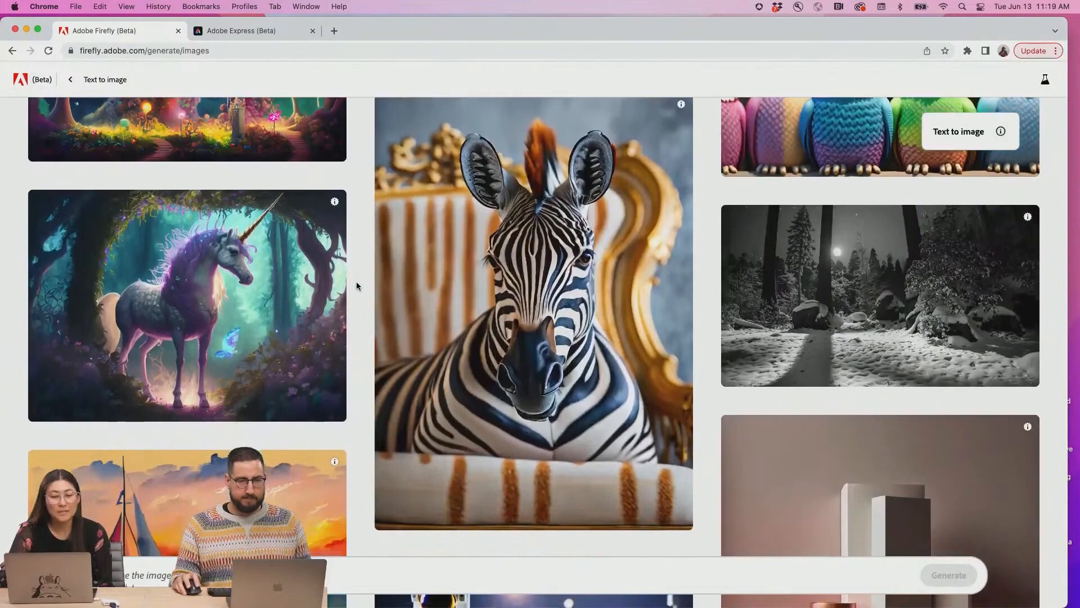
scroll(357, 285, down, 4)
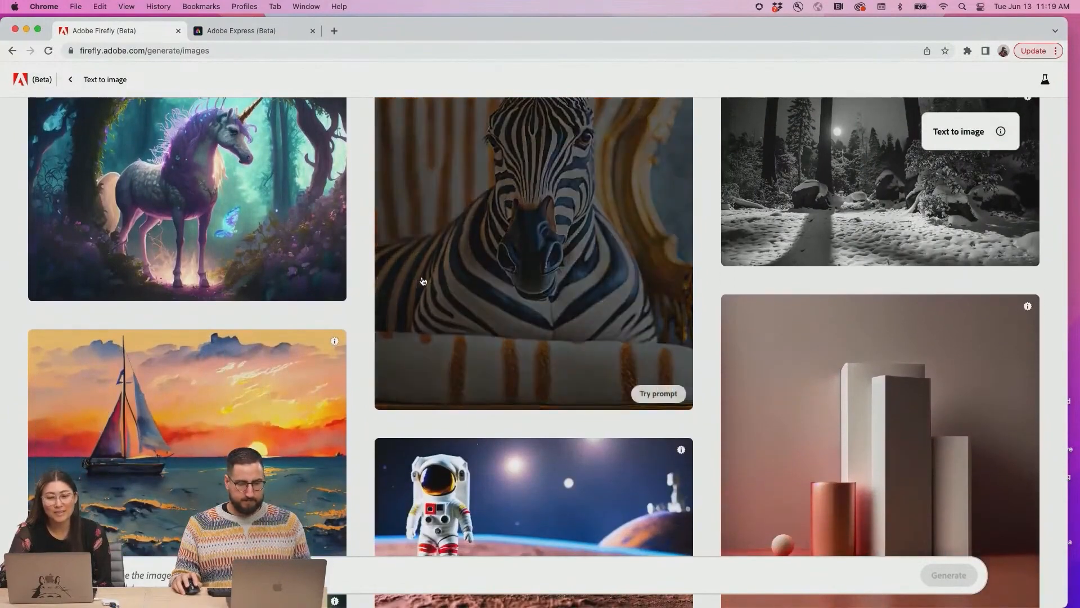
scroll(423, 281, down, 5)
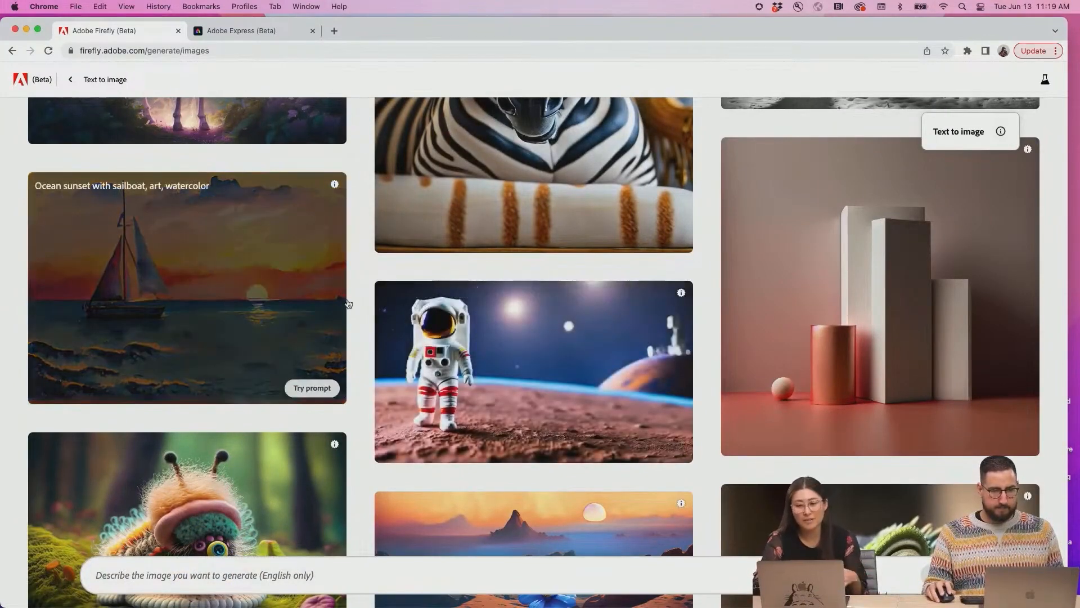
Review the generated images and scroll through the style and content settings
scroll(490, 368, down, 3)
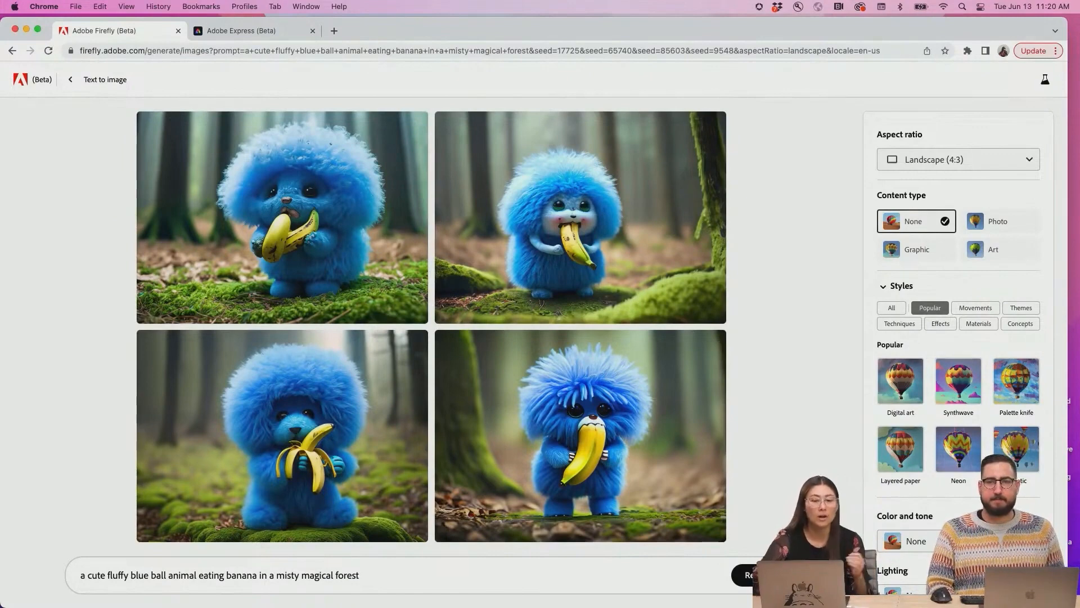
scroll(965, 361, down, 2)
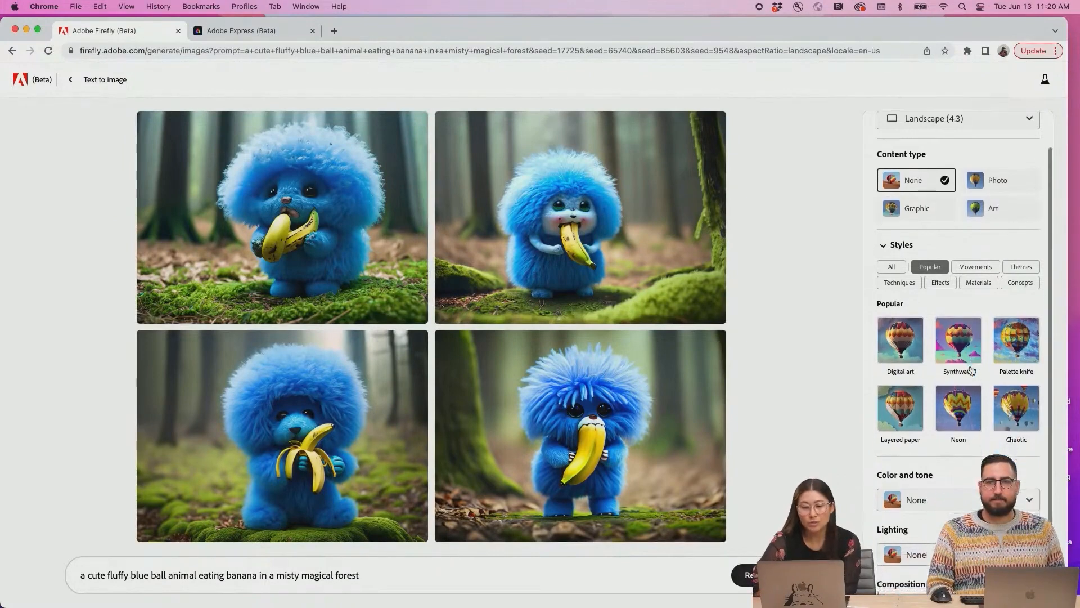
scroll(972, 370, down, 2)
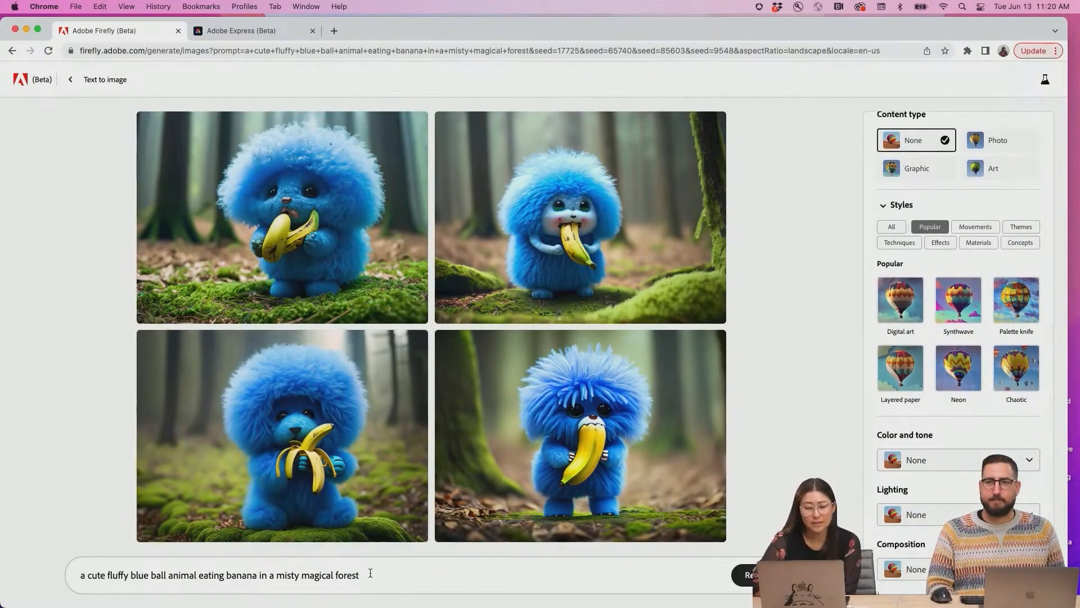
Browse the Effects styles in the Text to image settings for the fluffy blue animal prompt
drag(370, 572, 79, 574)
click(815, 366)
click(941, 243)
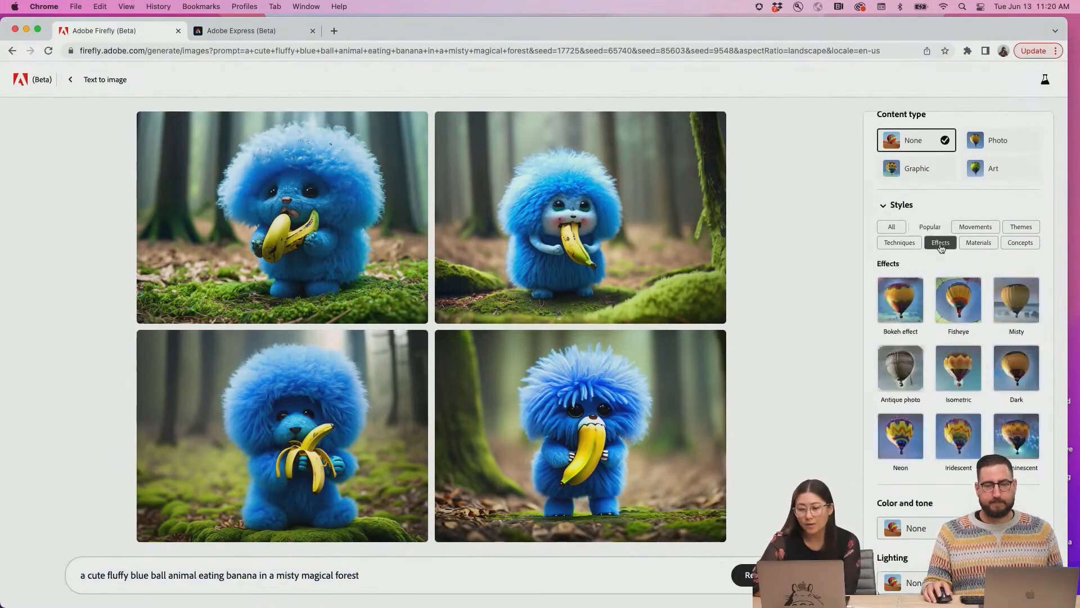
scroll(961, 353, up, 3)
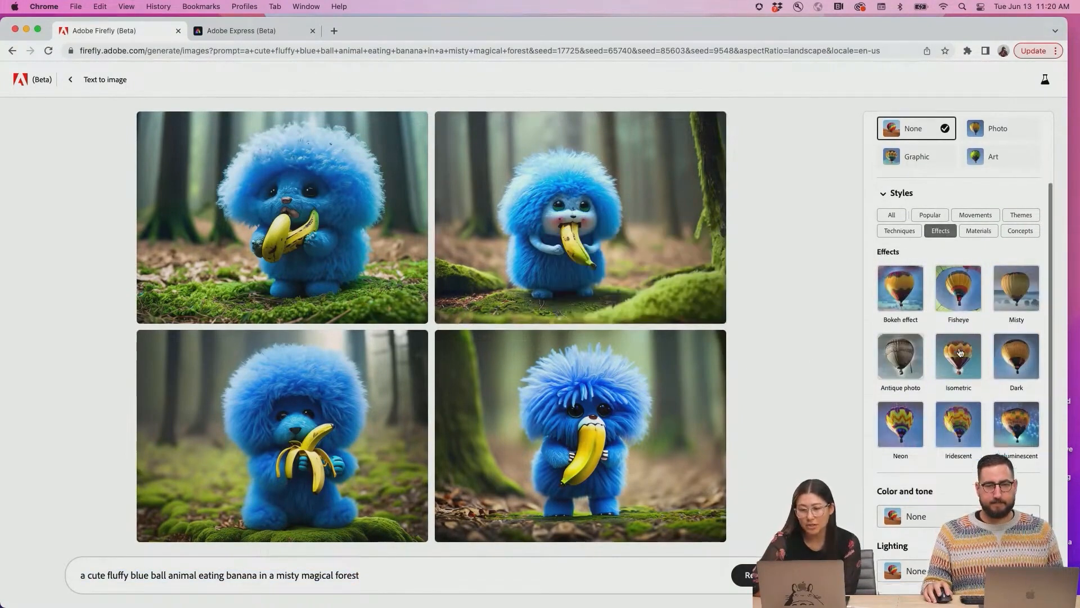
click(913, 305)
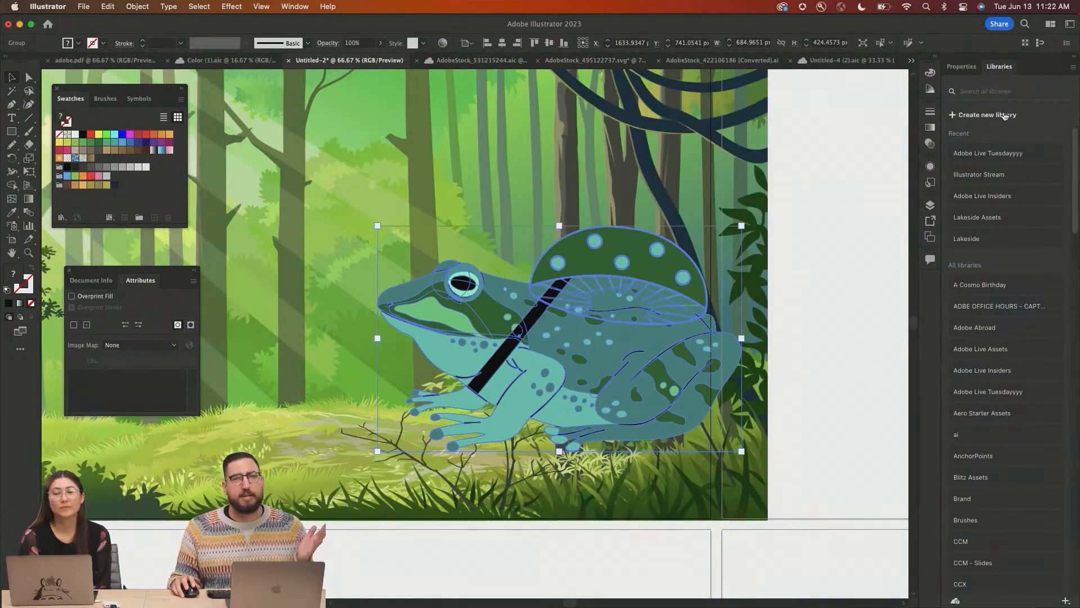
Browse the Files and Libraries sections of Your stuff in Adobe Express, then return home
click(1011, 155)
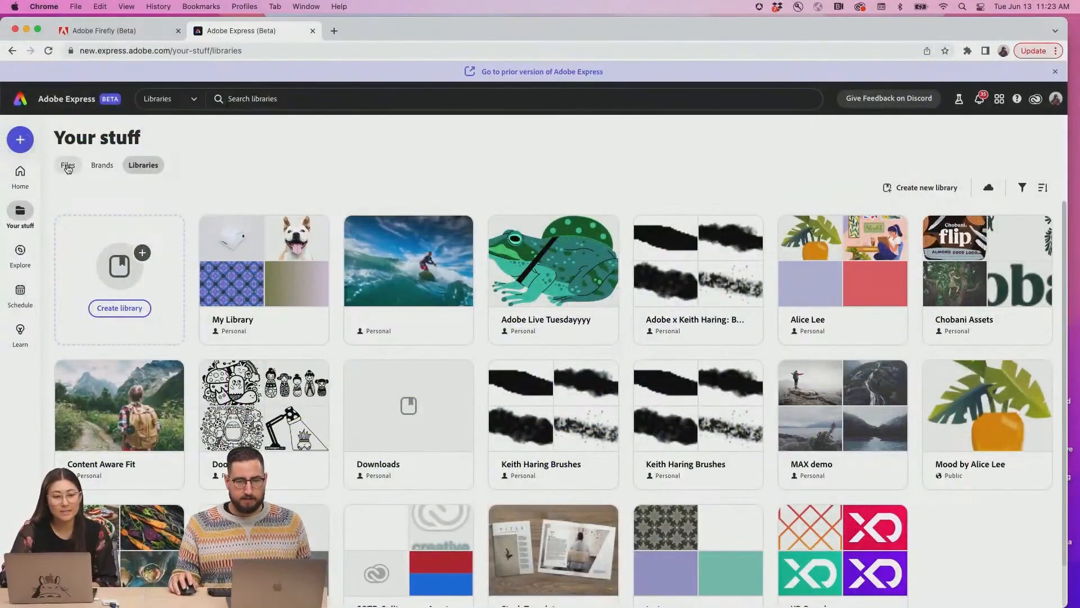
click(68, 166)
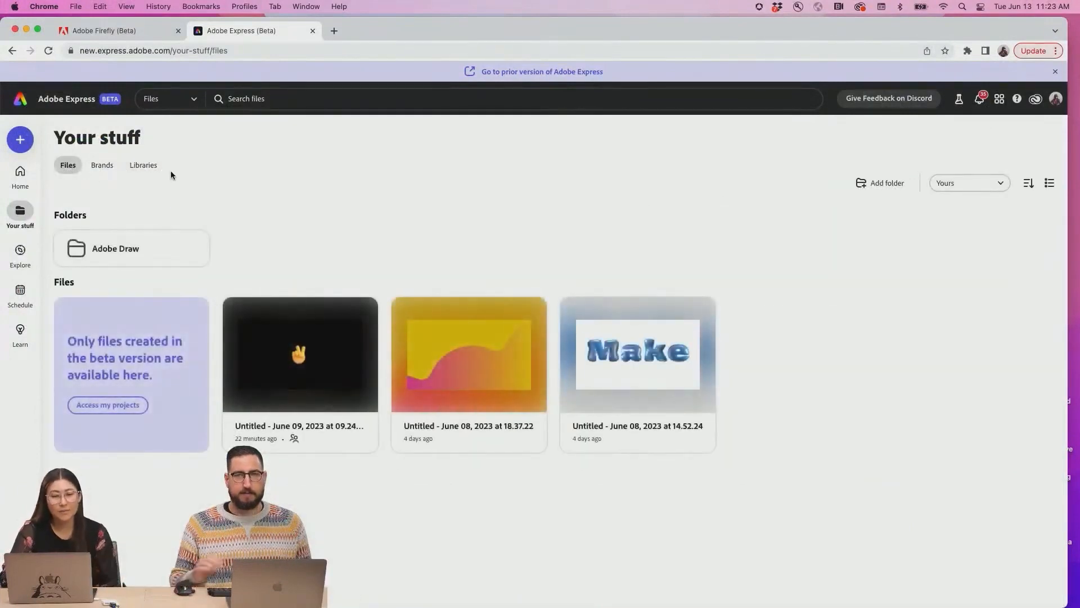
click(158, 168)
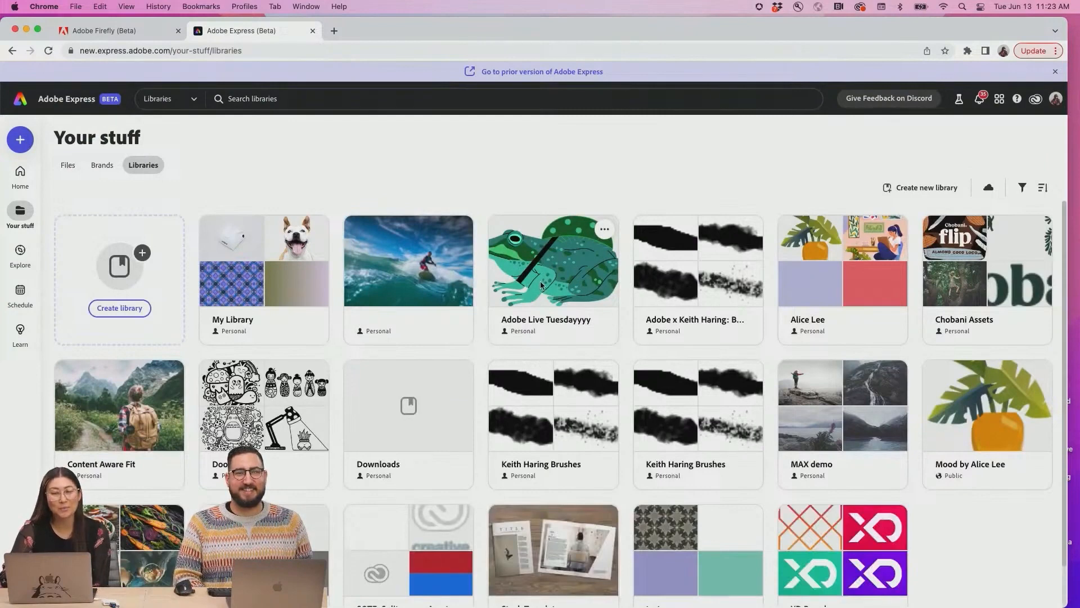
click(21, 175)
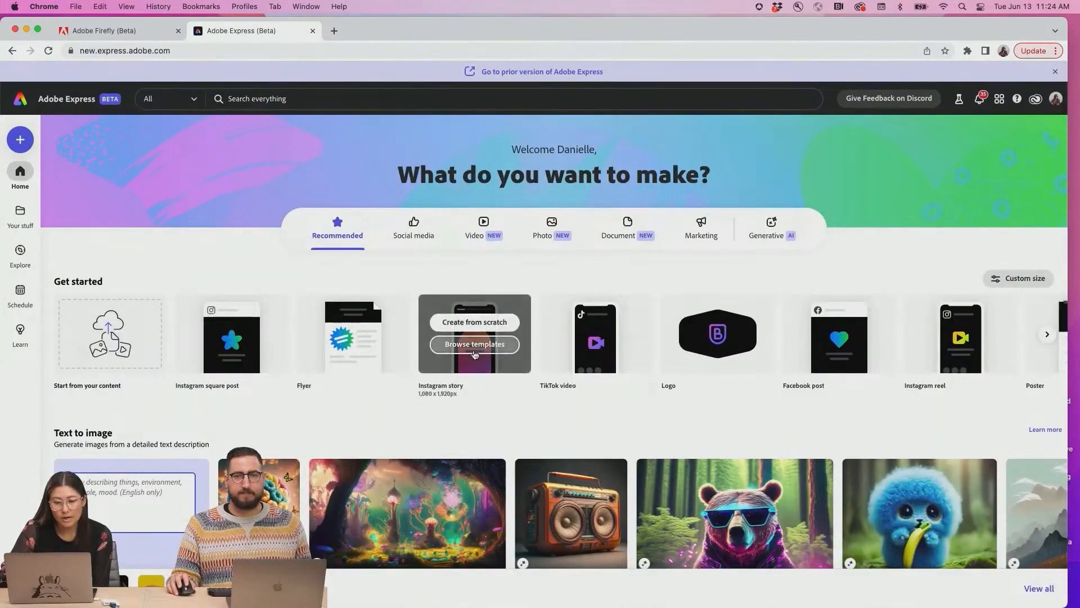
Start an Instagram story from a template and add the frog graphic from the Adobe Live Tuesdayyyy library
click(474, 345)
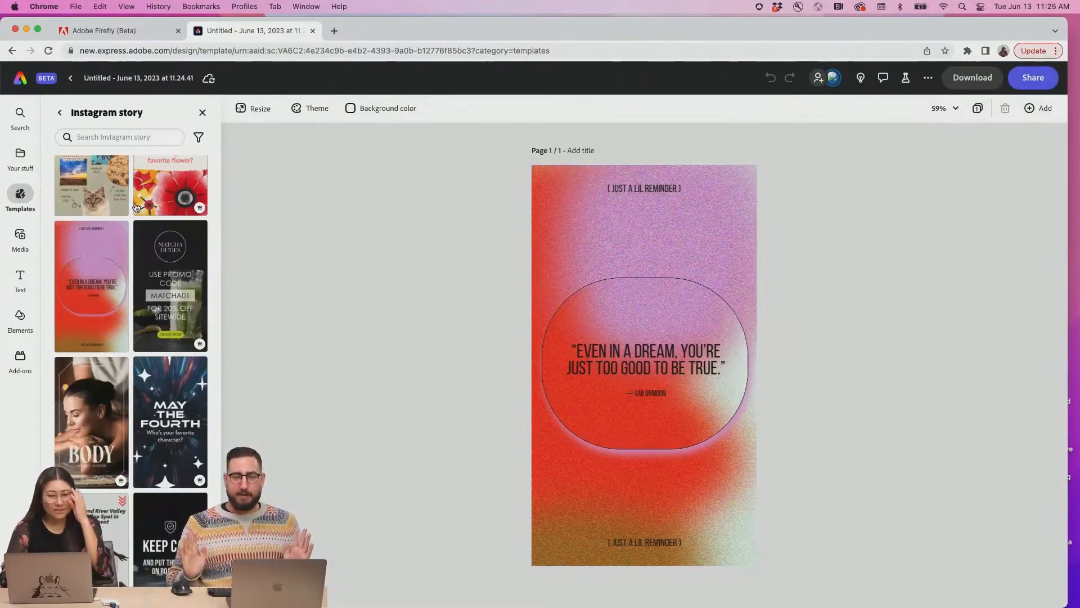
click(20, 156)
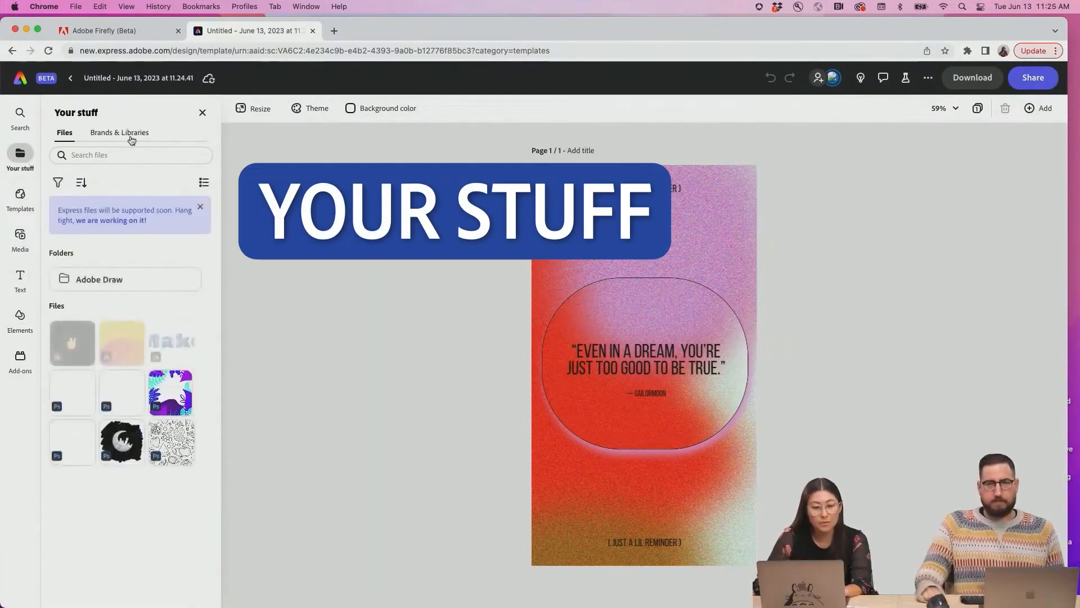
click(132, 140)
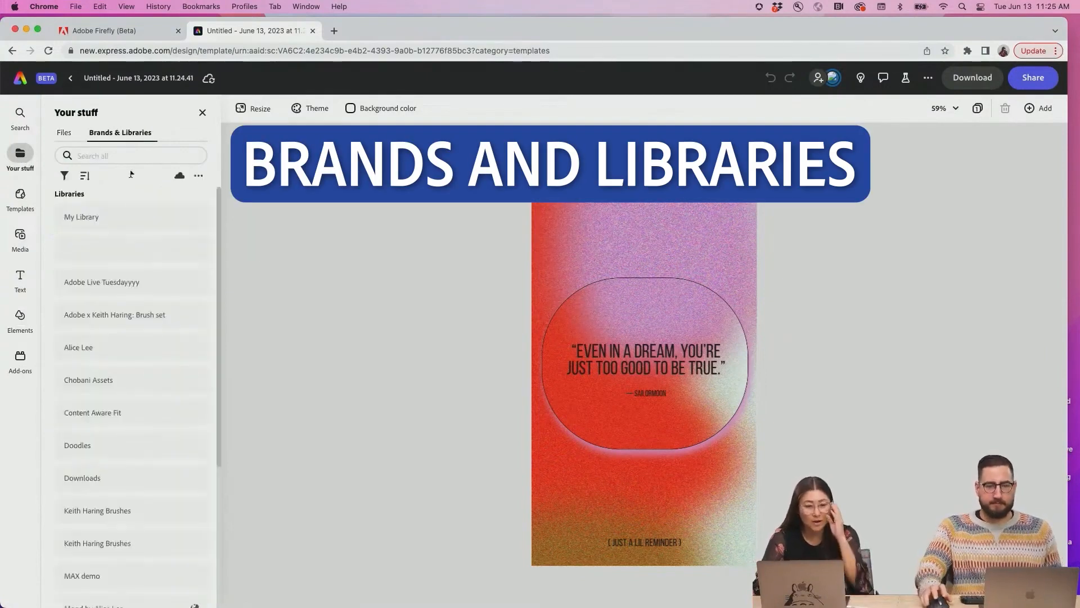
click(122, 287)
click(78, 362)
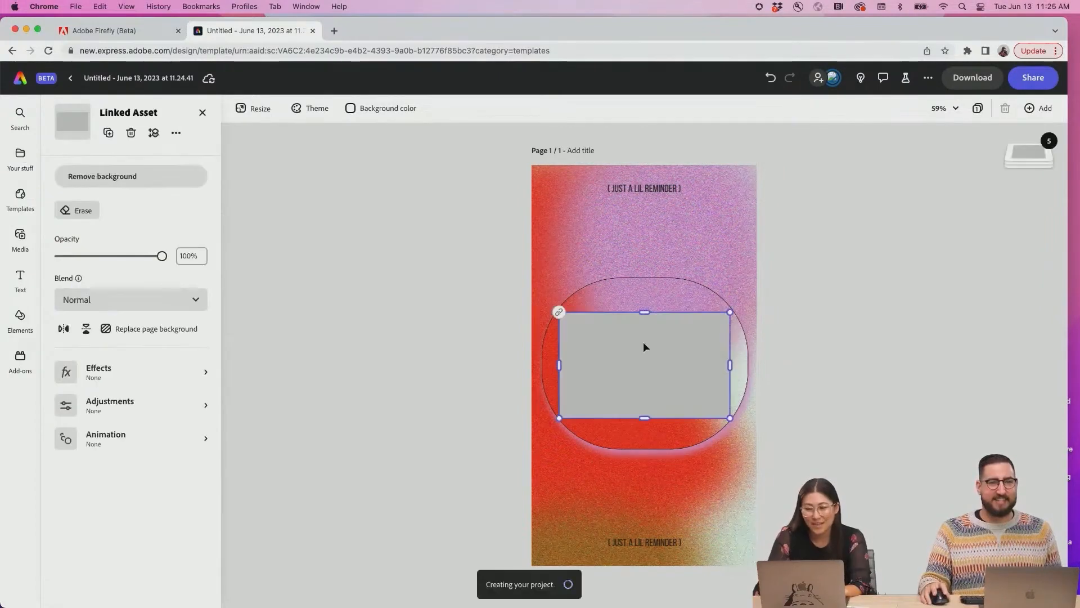
Move the frog graphic above the quote and scale it down
drag(677, 360, 696, 261)
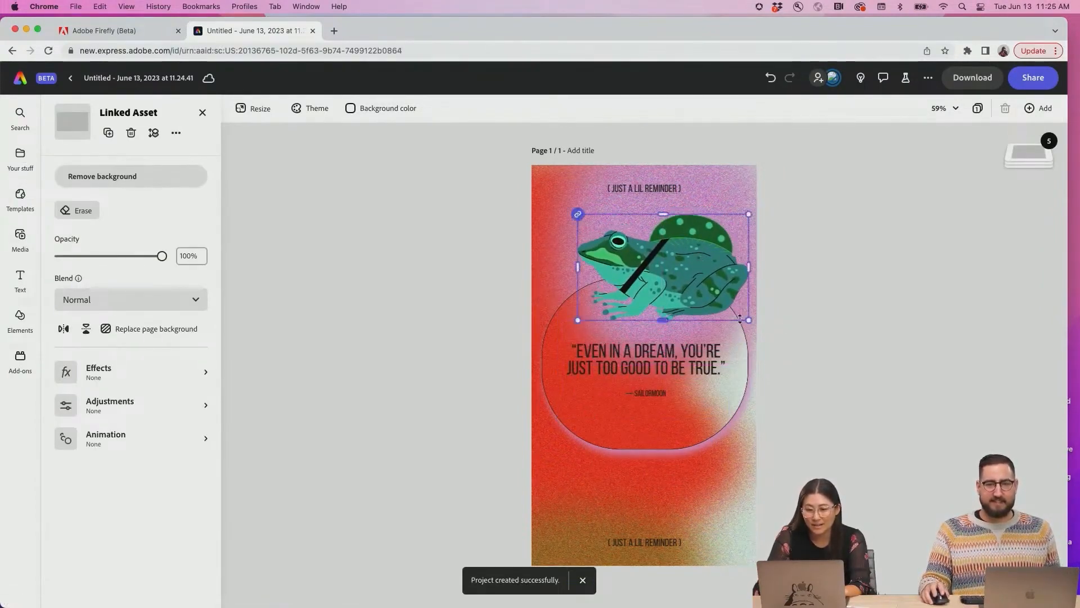
drag(740, 318, 693, 299)
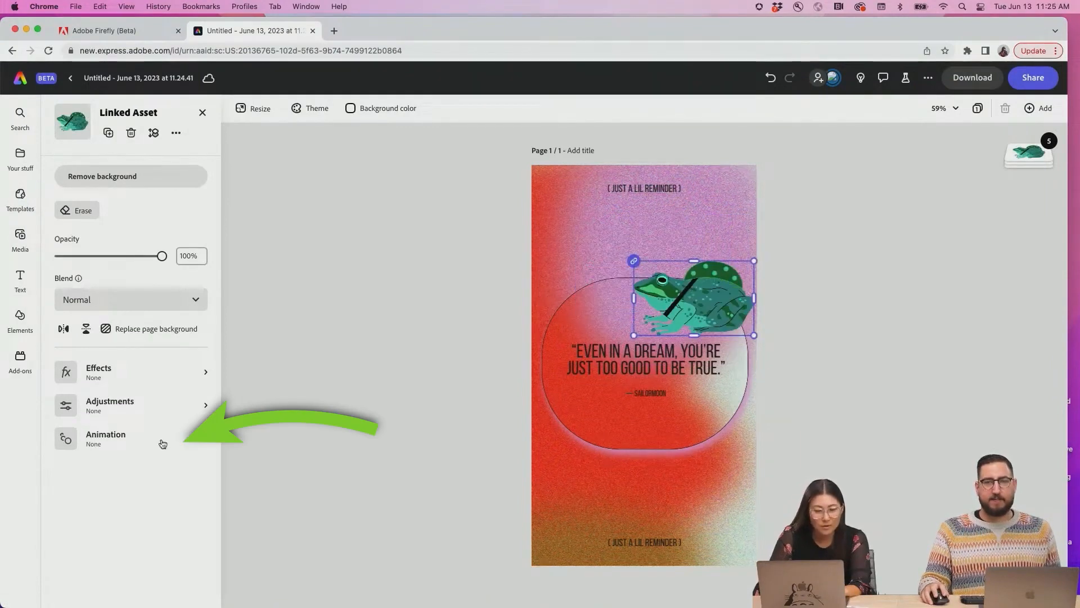
click(162, 444)
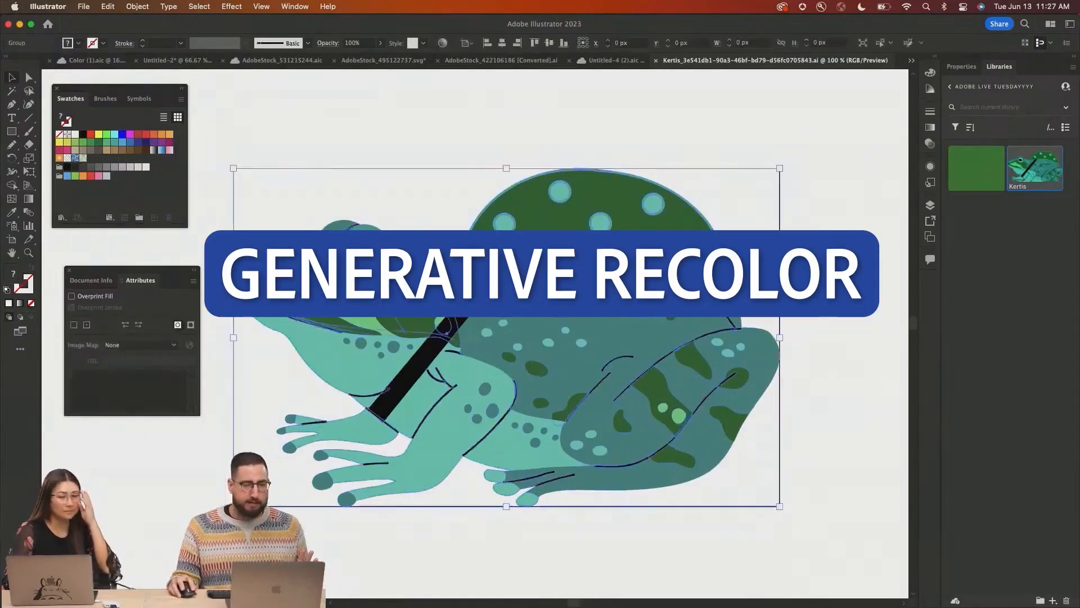
Open Generative Recolor on the frog artwork and generate variations from the prompt "fall leaves on a tree"
click(820, 125)
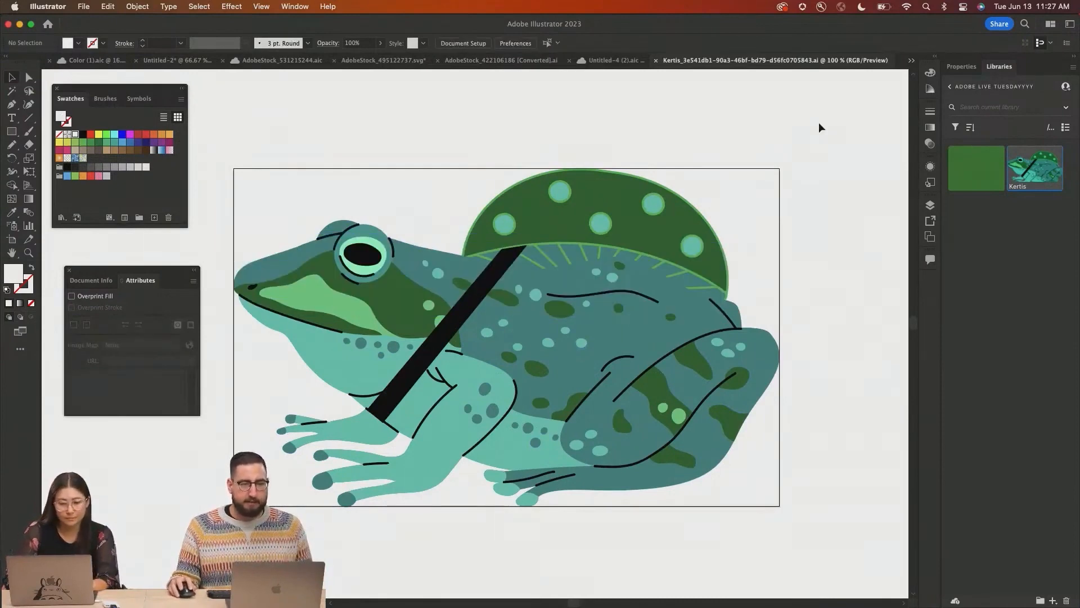
click(487, 380)
click(108, 6)
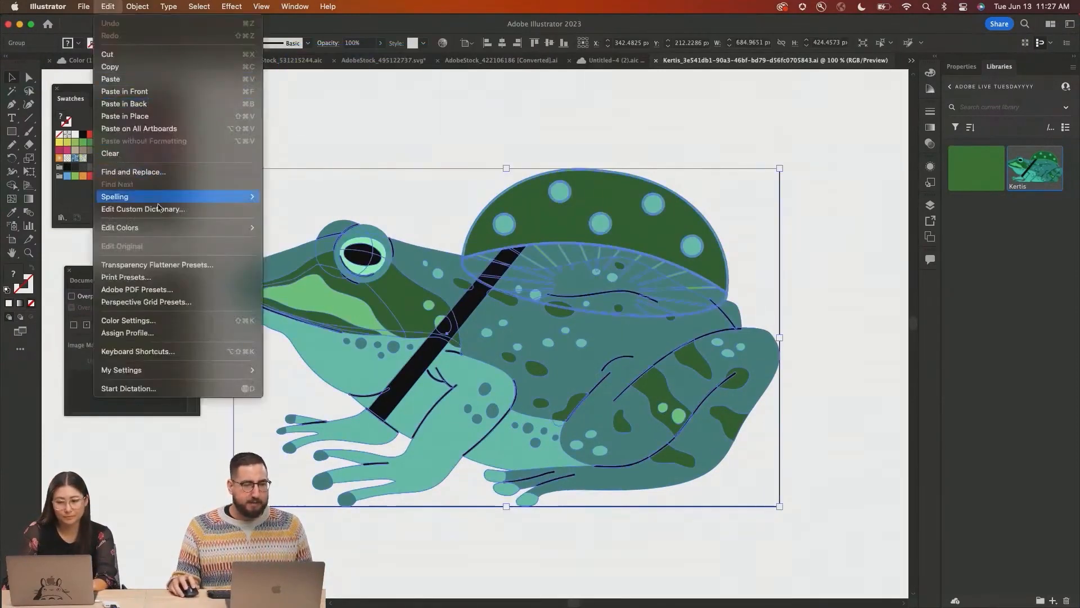
mouse_move(169, 228)
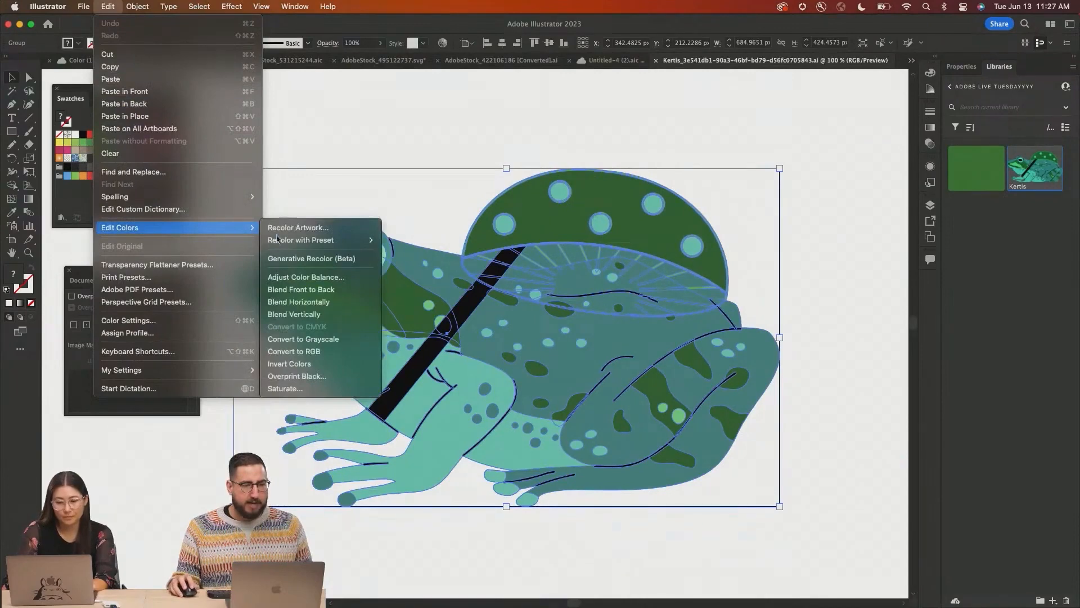
click(307, 263)
drag(502, 156, 802, 81)
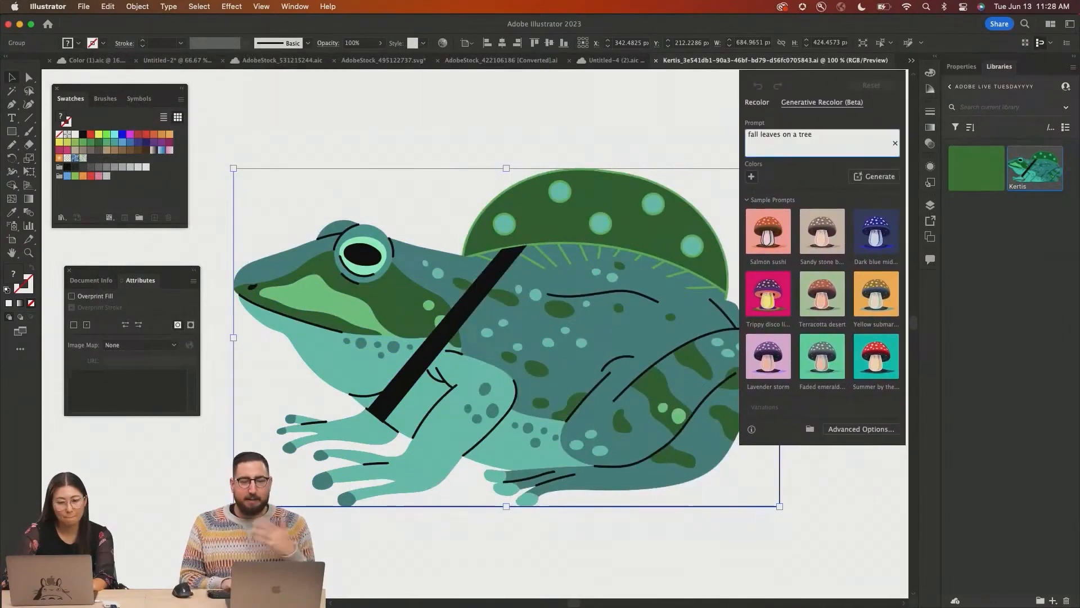
text(fall leaves on a tree)
key(Return)
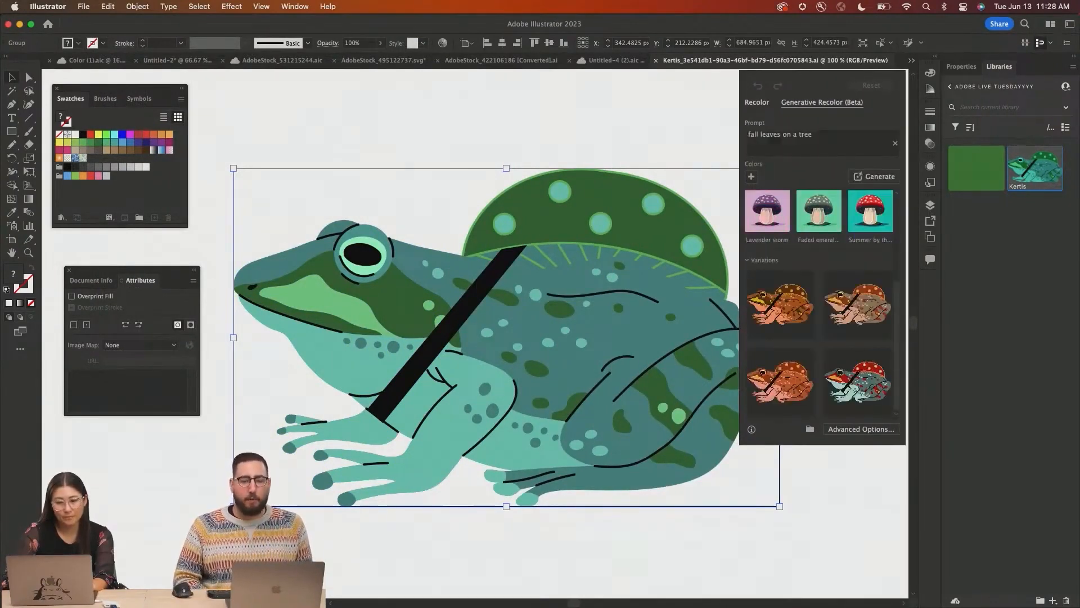
Preview the generated recolor variations and apply one to the frog
click(857, 306)
click(785, 384)
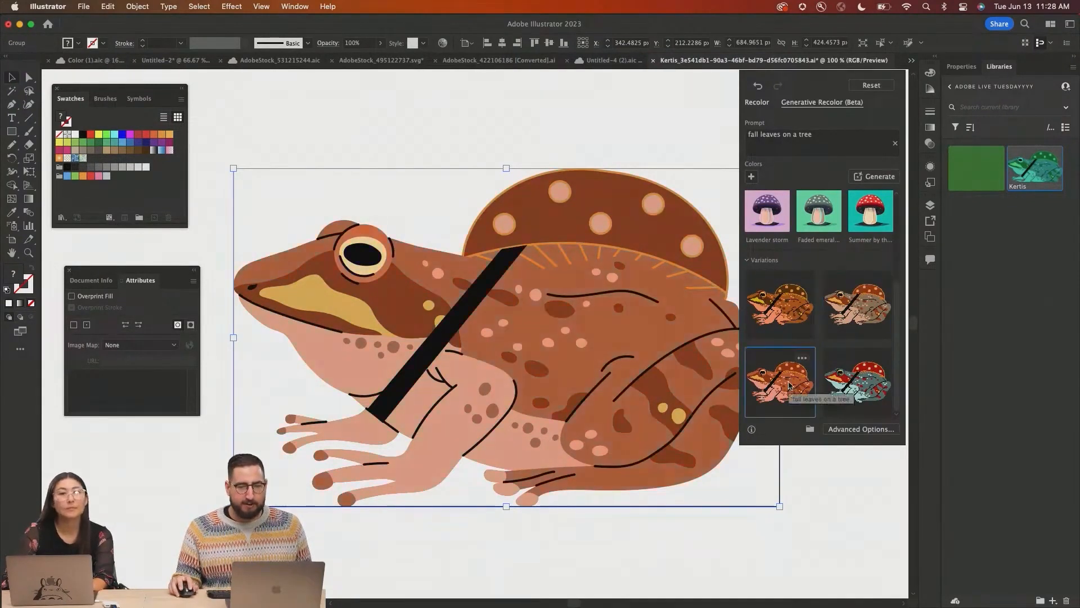
click(847, 385)
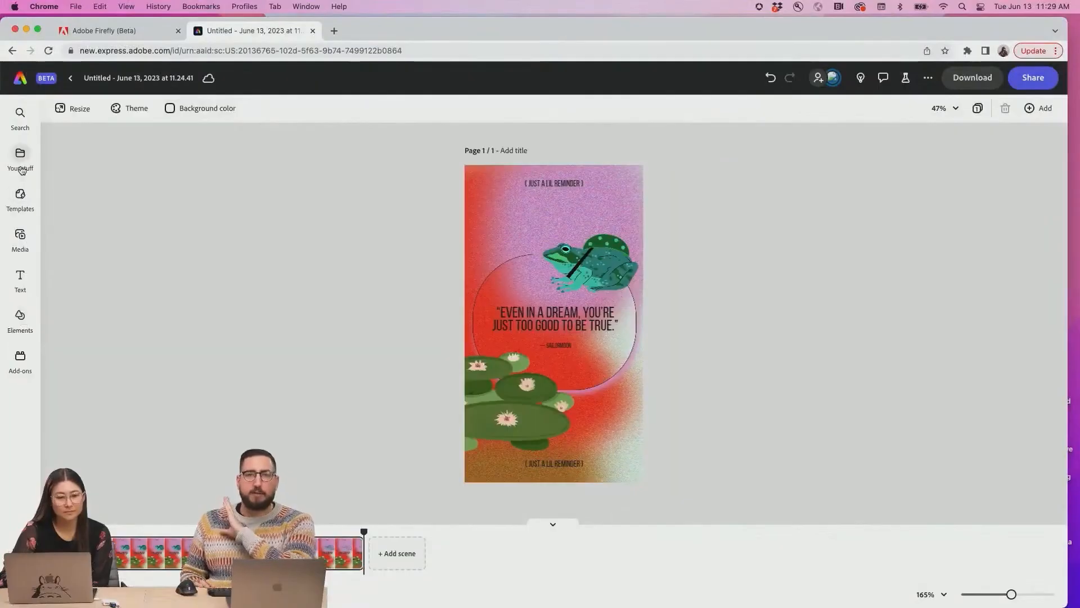
Update the linked frog asset in the Express story and play the preview
click(21, 153)
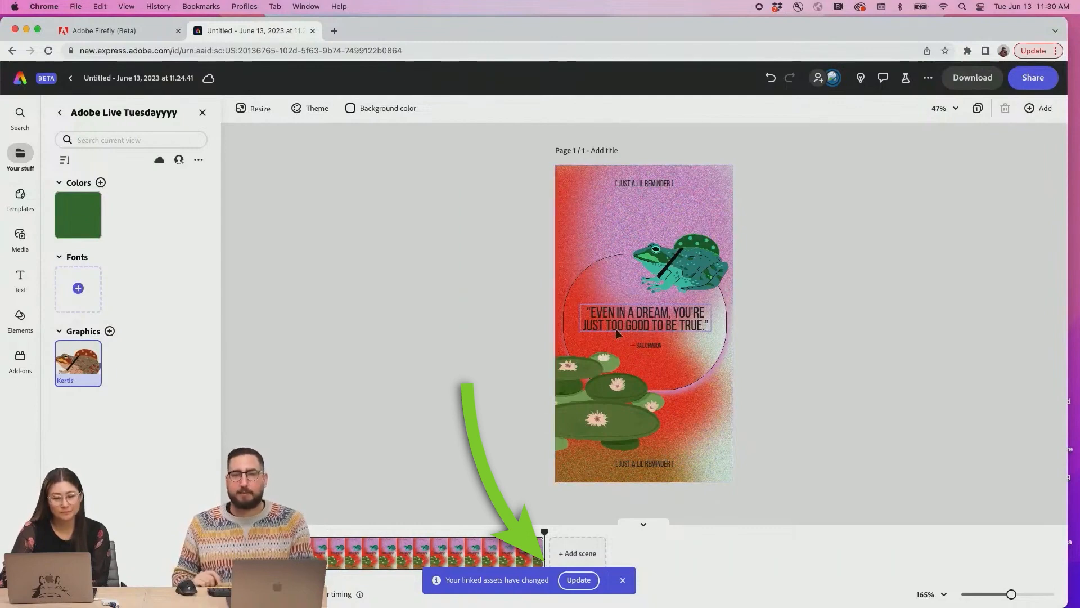
click(580, 582)
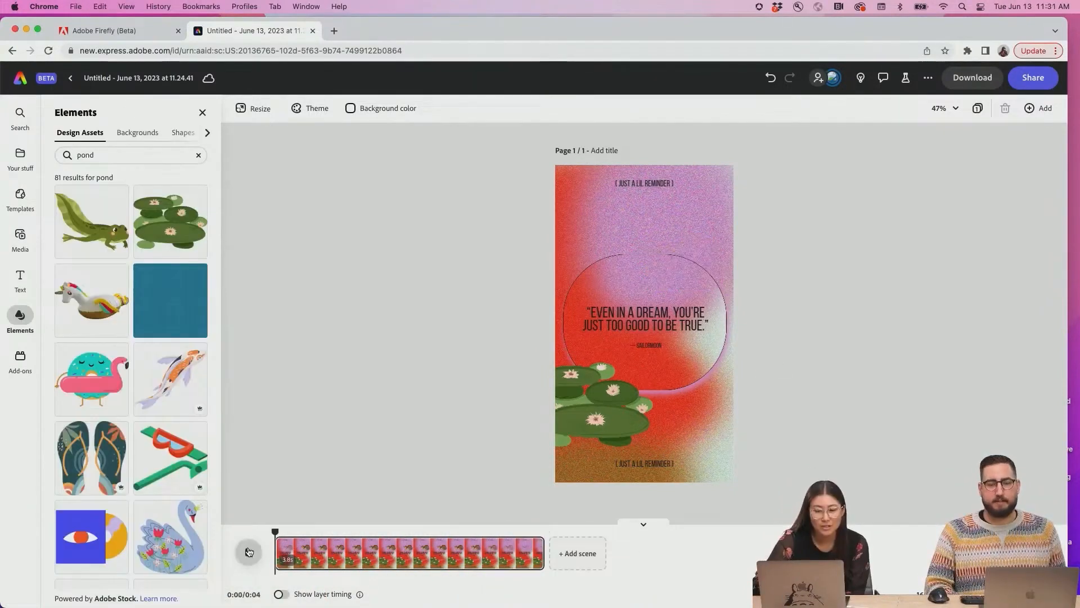
click(249, 551)
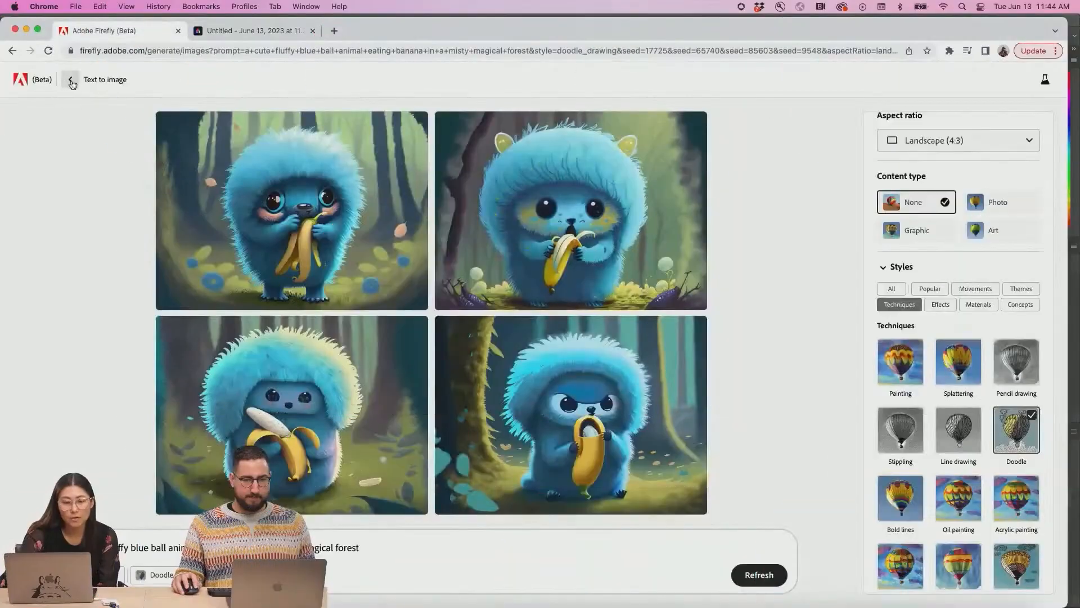
Open a sample portrait in Generative fill, mask its beanie, and generate a replacement from a prompt
click(70, 82)
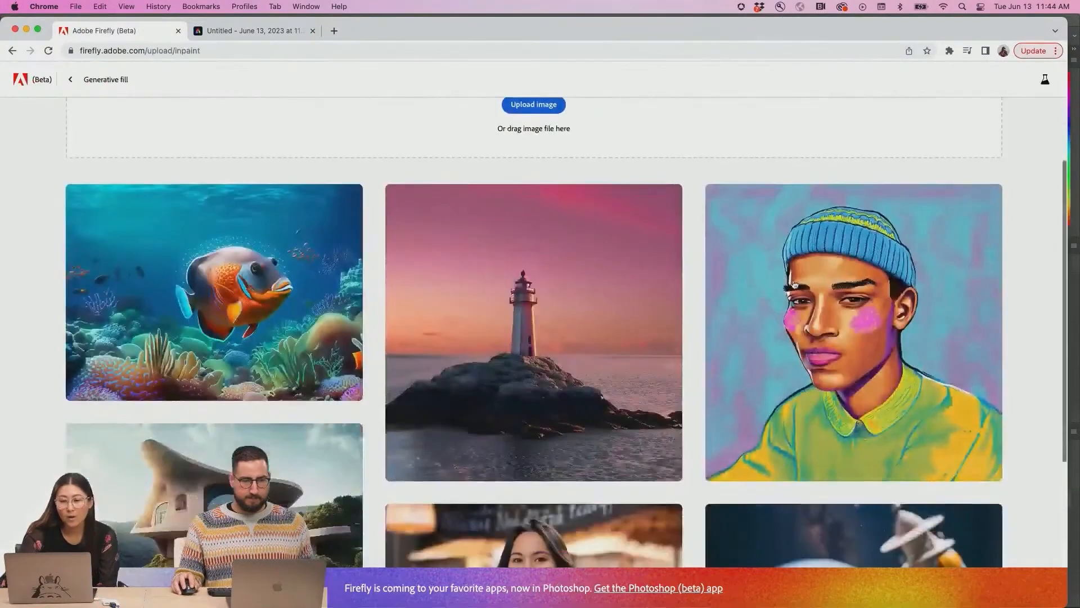
click(795, 284)
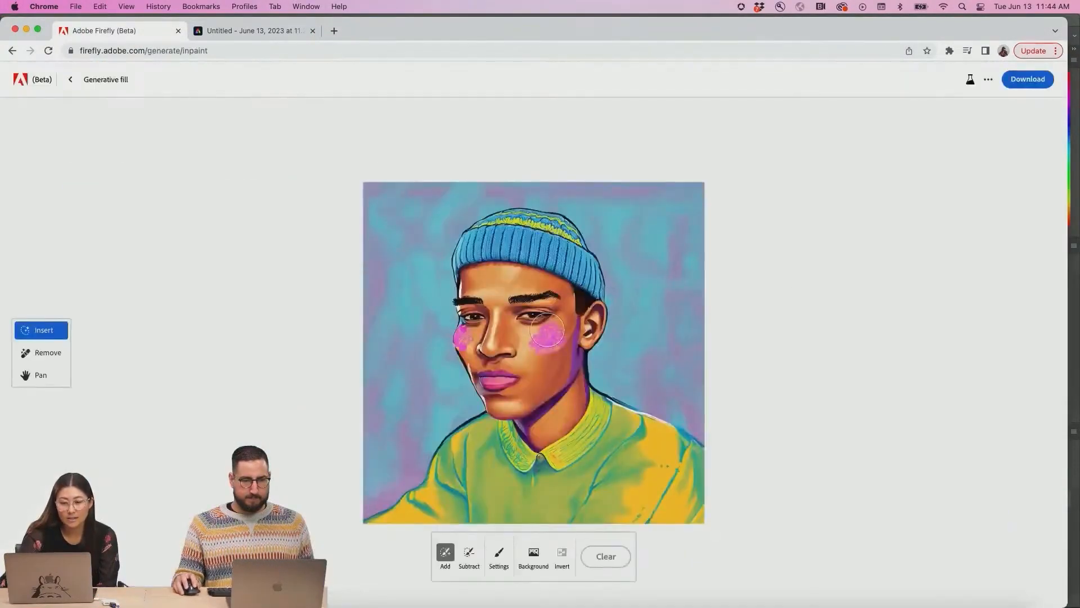
scroll(547, 331, up, 3)
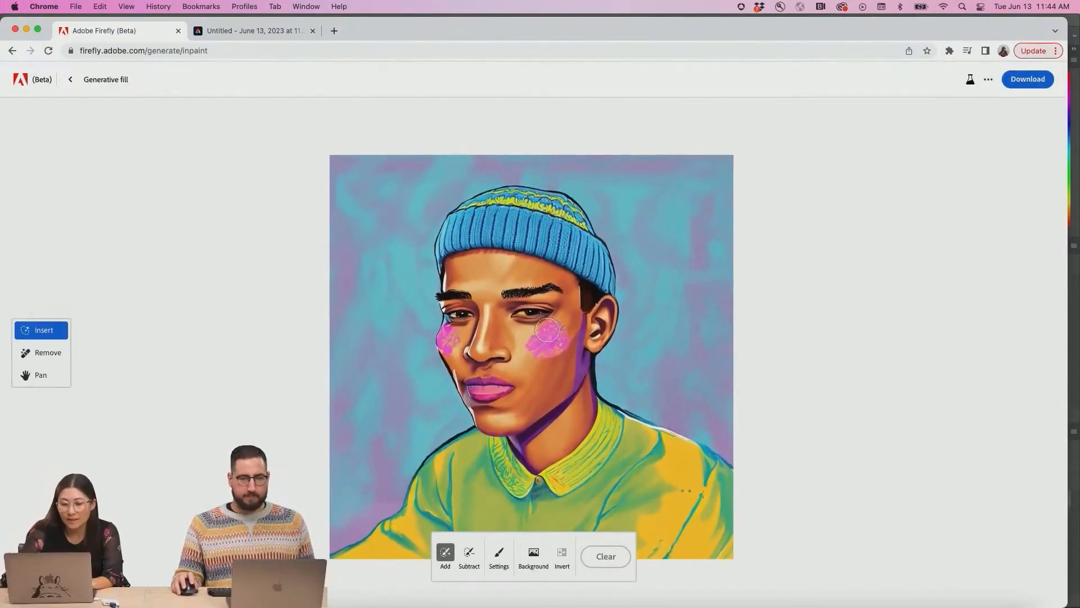
drag(437, 270, 617, 289)
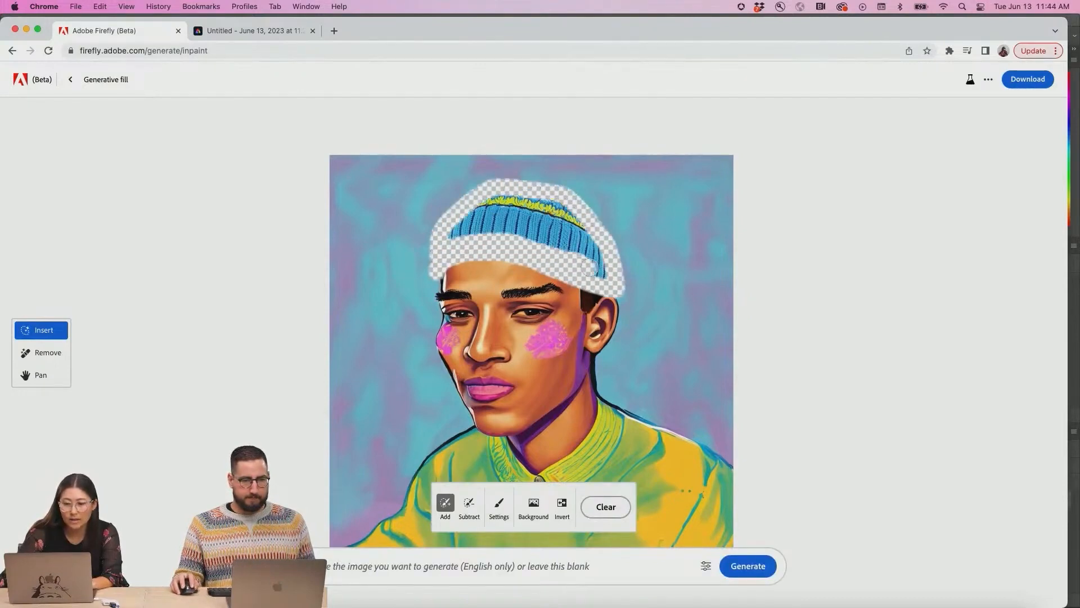
mouse_move(589, 268)
mouse_down()
mouse_move(448, 233)
mouse_move(565, 228)
mouse_up()
click(417, 568)
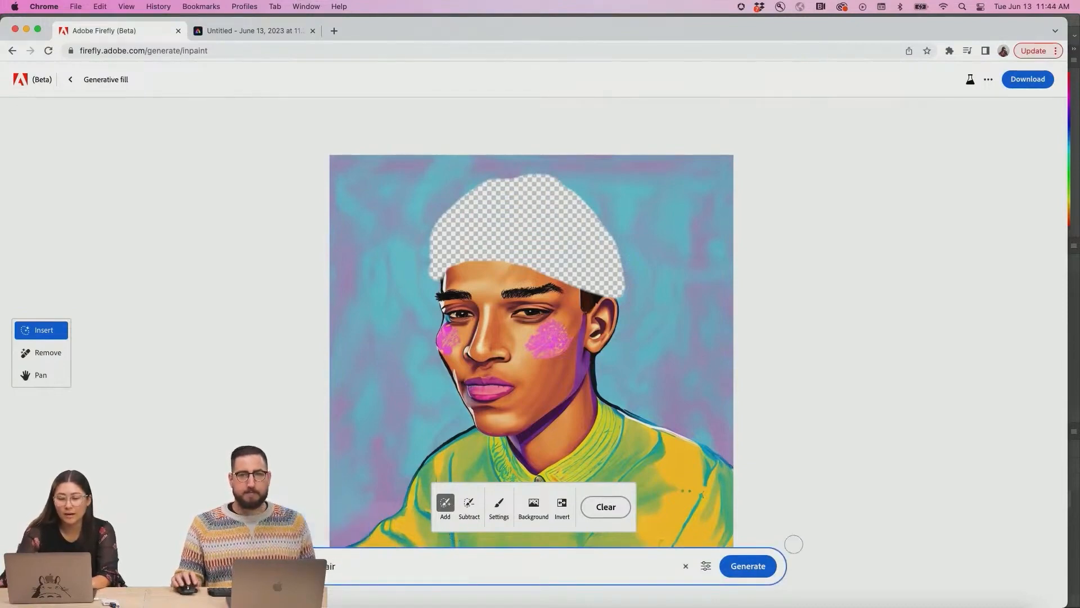
click(765, 568)
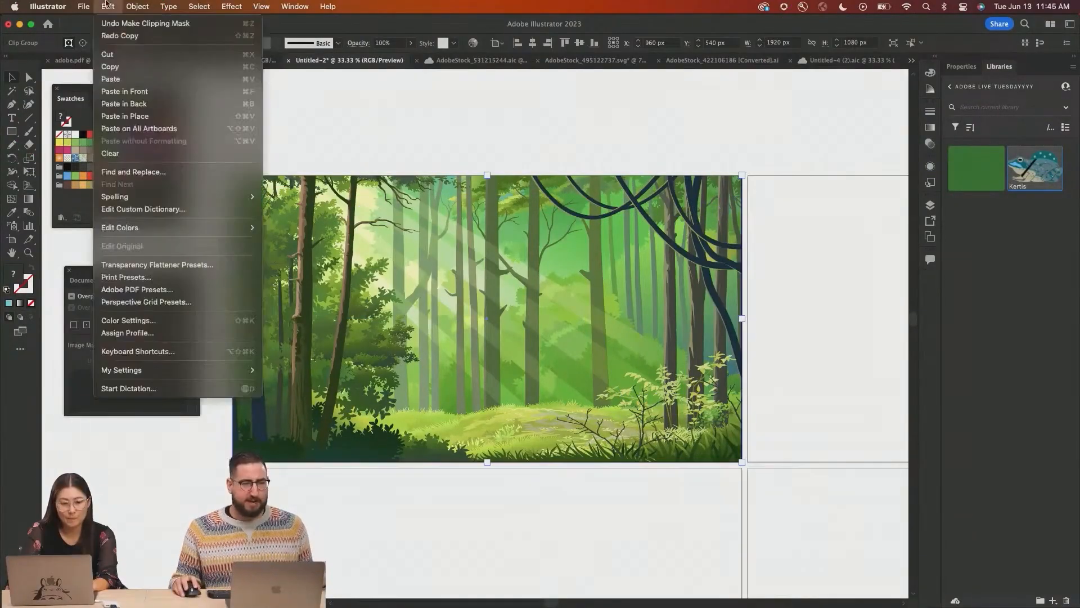
Draw a 1920 × 1080 px rectangle covering the grayscale forest artboard
mouse_move(168, 227)
click(332, 340)
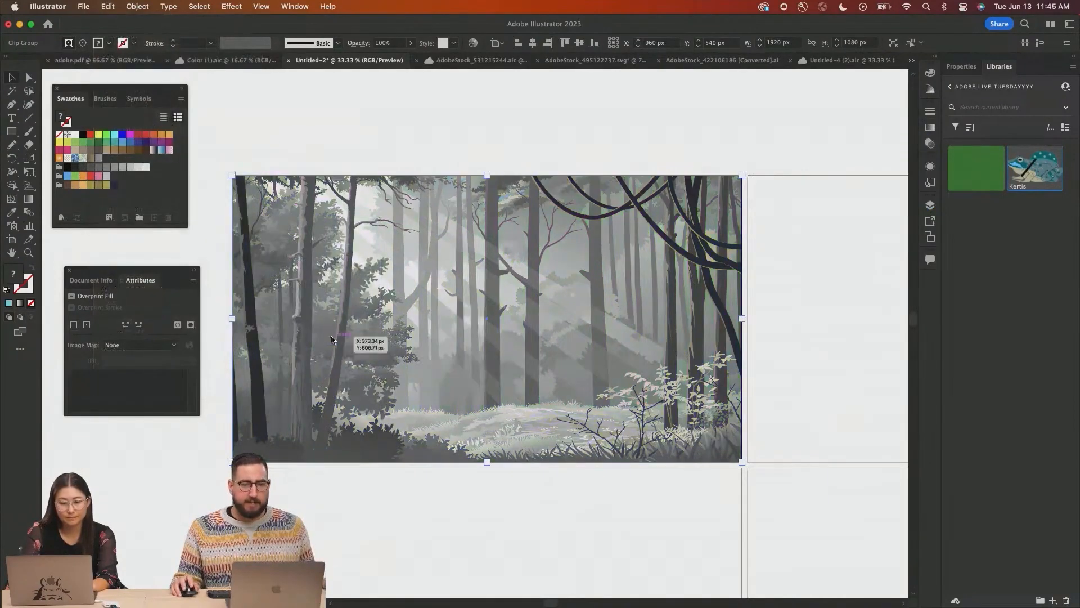
click(236, 175)
drag(231, 174, 742, 463)
Set the blue rectangle's blending mode to Multiply in Transparency and deselect
click(931, 144)
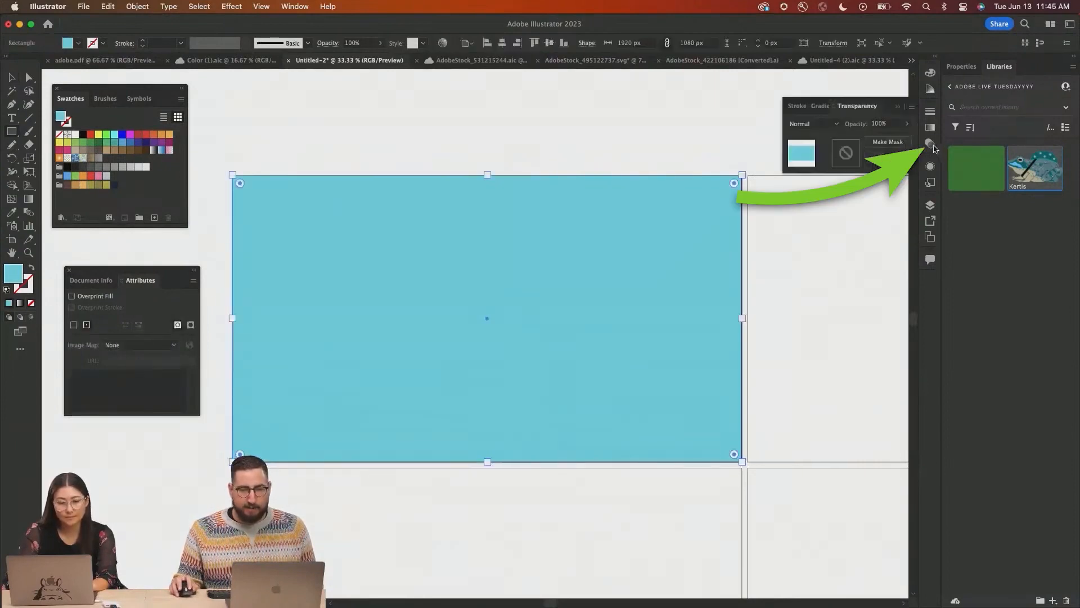
click(818, 125)
click(816, 322)
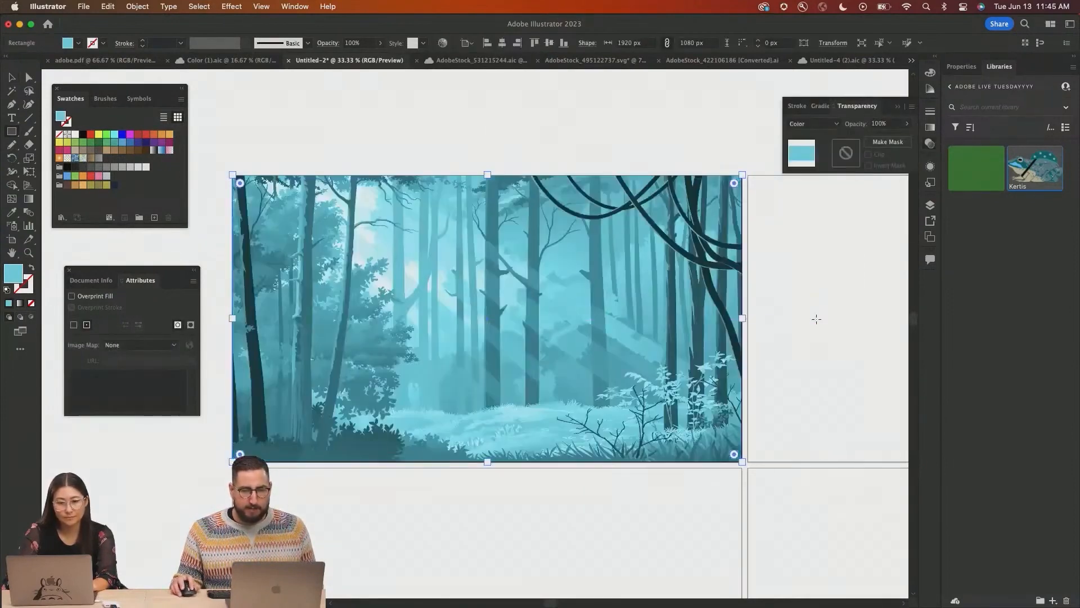
click(817, 125)
click(820, 164)
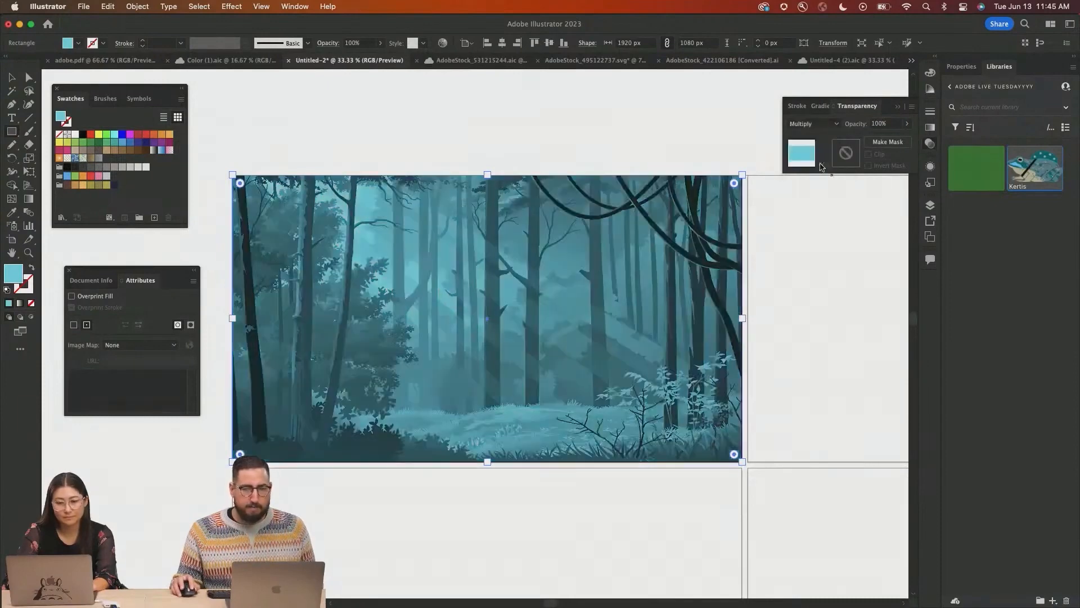
key(v)
click(490, 139)
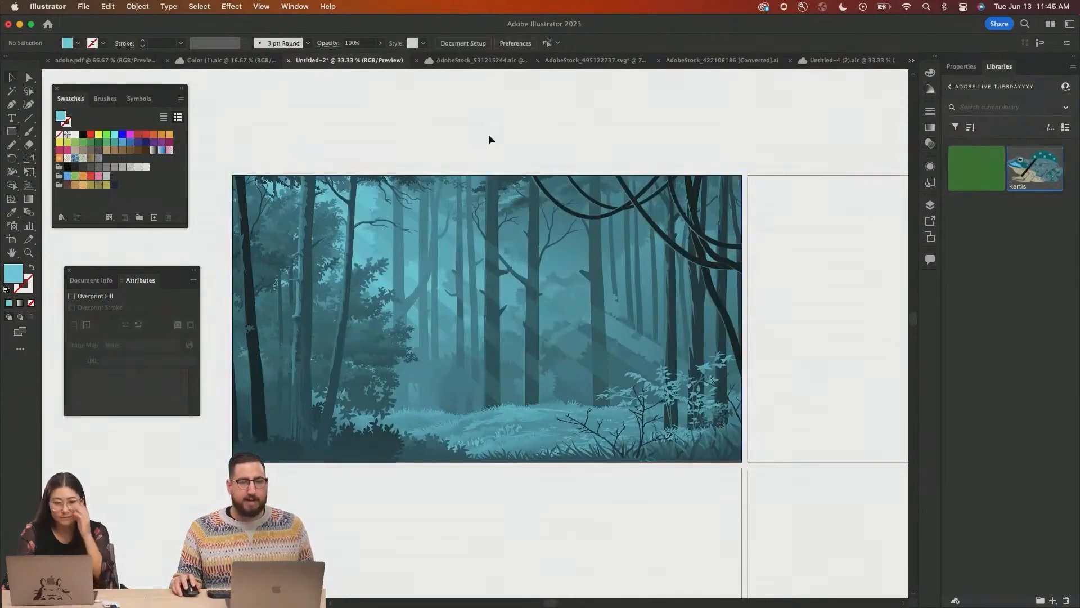
Delete the blue Multiply rectangle covering the forest artwork
click(550, 276)
key(Delete)
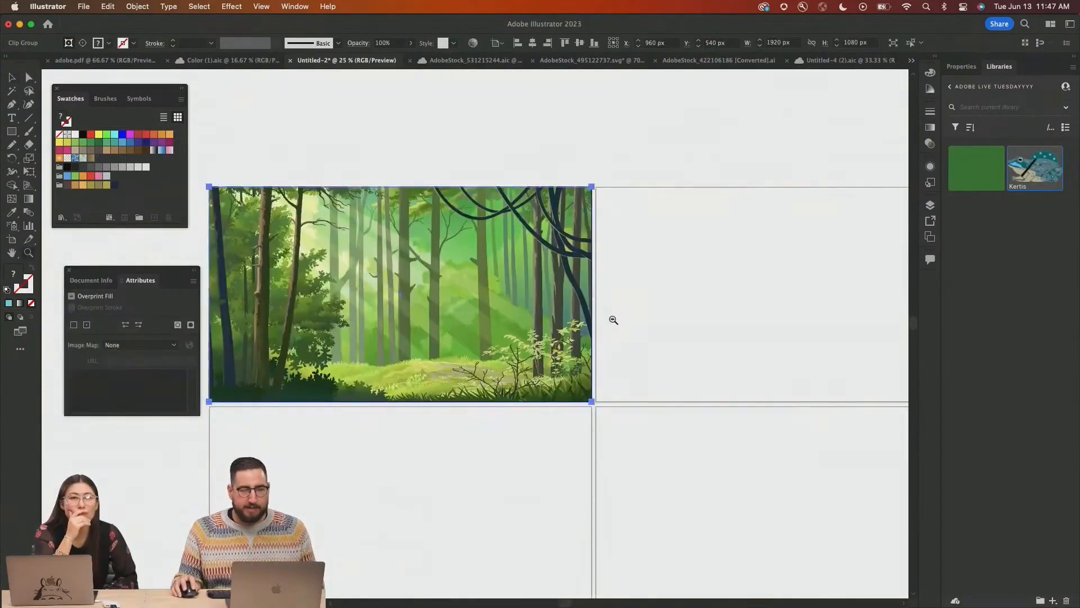
Apply Generative Recolor to the forest clip group with the prompt "Lavender Haze" and choose the second variation
key(ctrl+minus)
drag(372, 278, 395, 278)
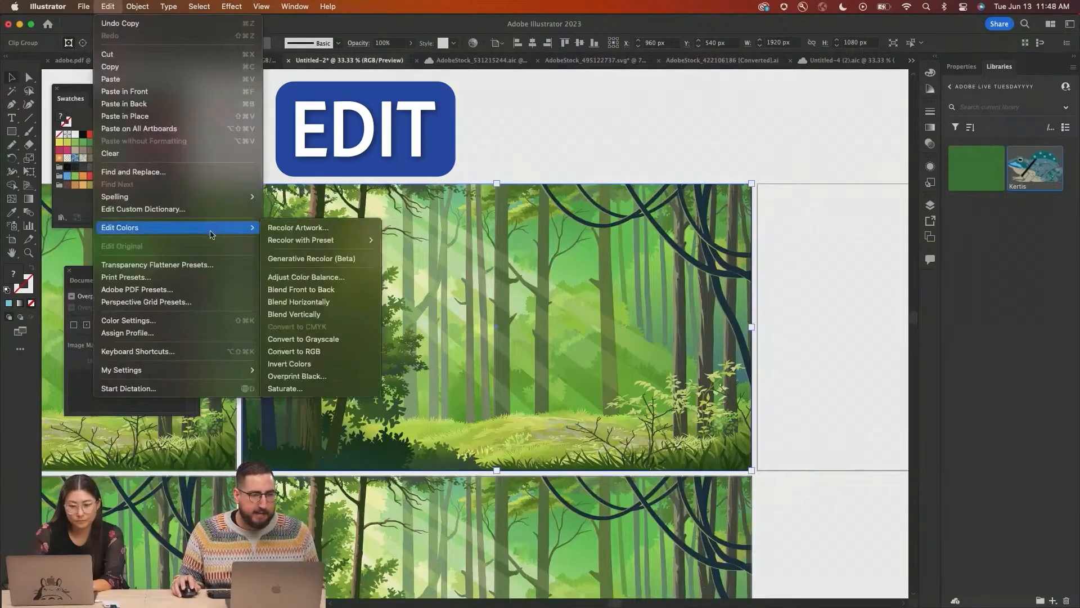
click(314, 256)
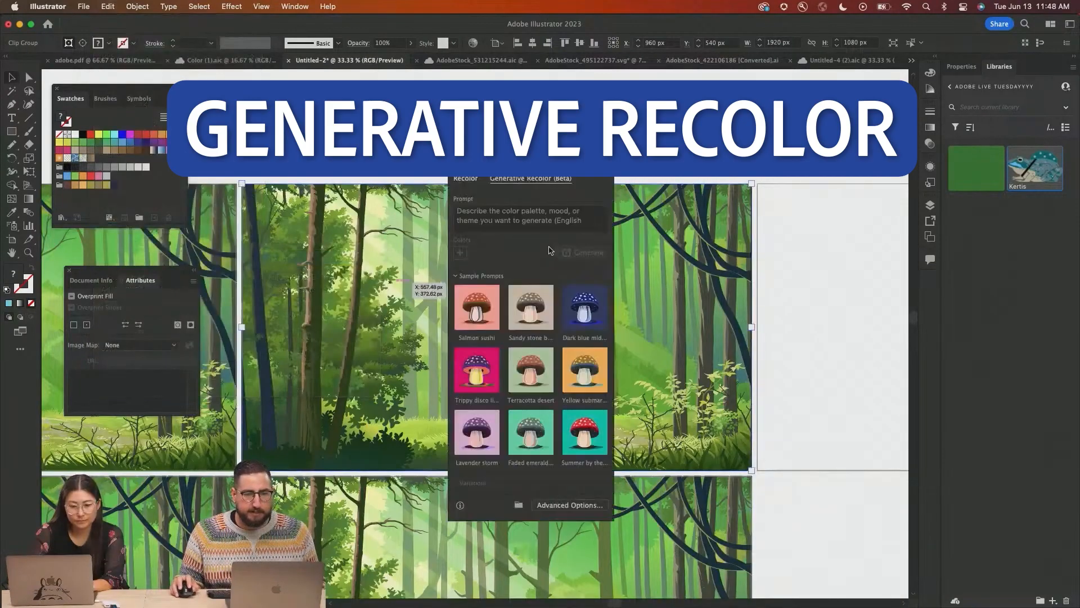
text(Lavender Haze)
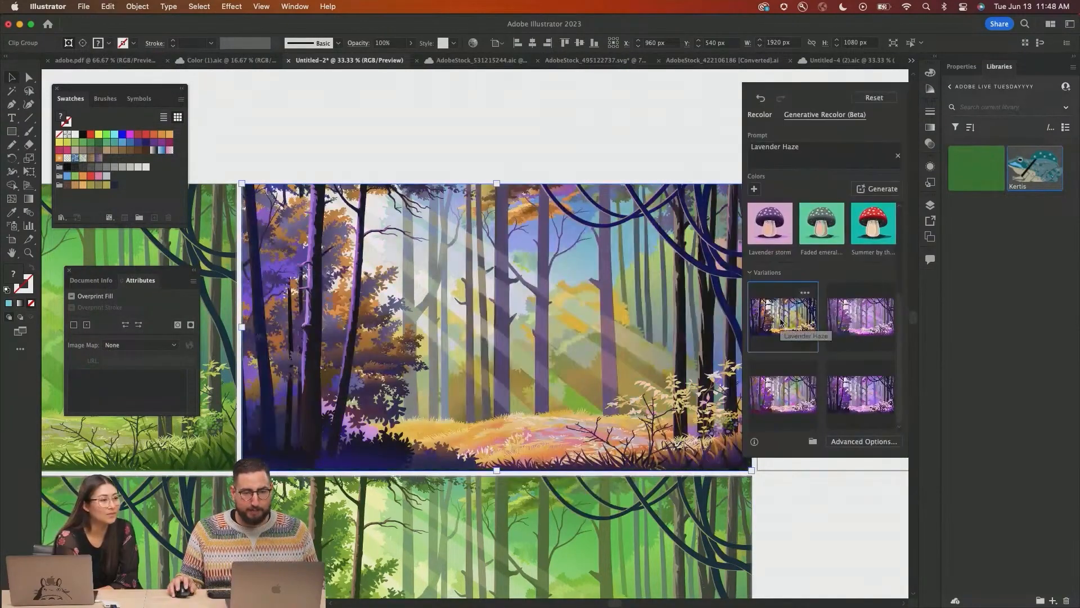
click(869, 313)
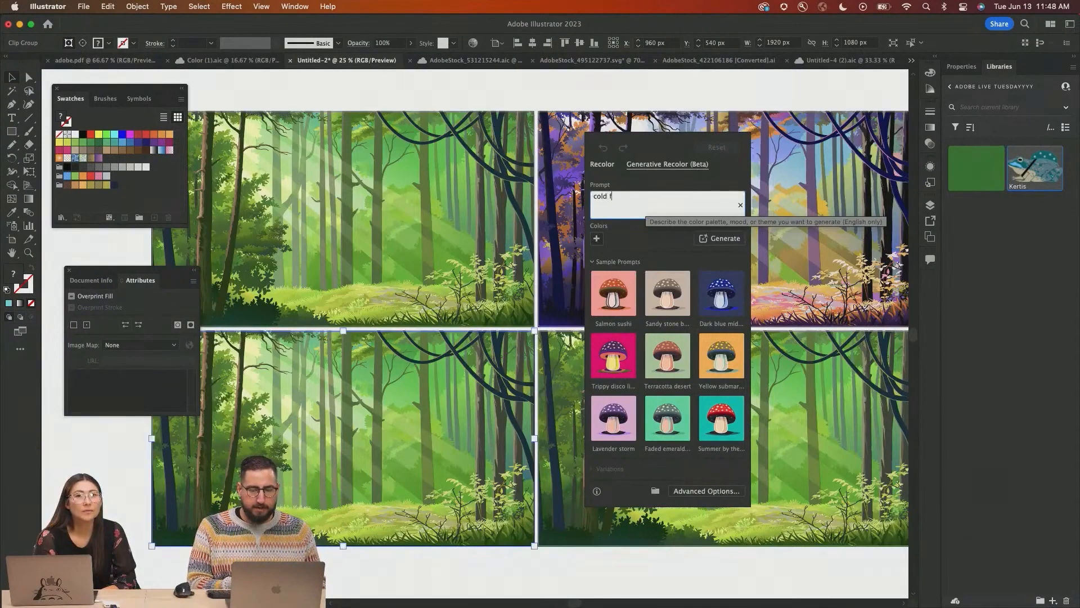
Recolor another forest copy with the prompt "cold fall snow" and apply the third generated variation
text(fall snow)
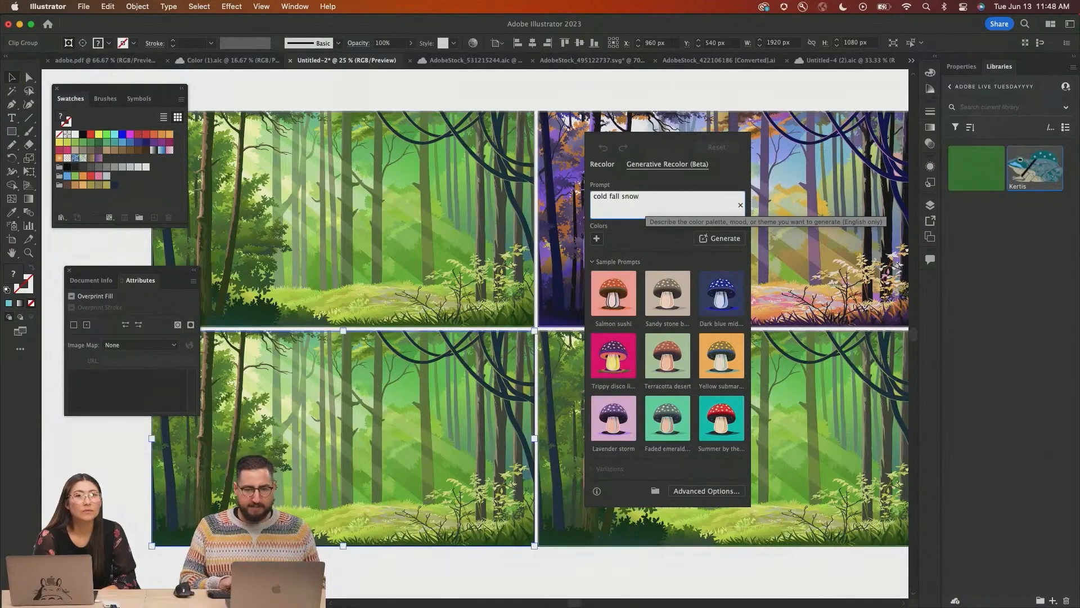
key(Return)
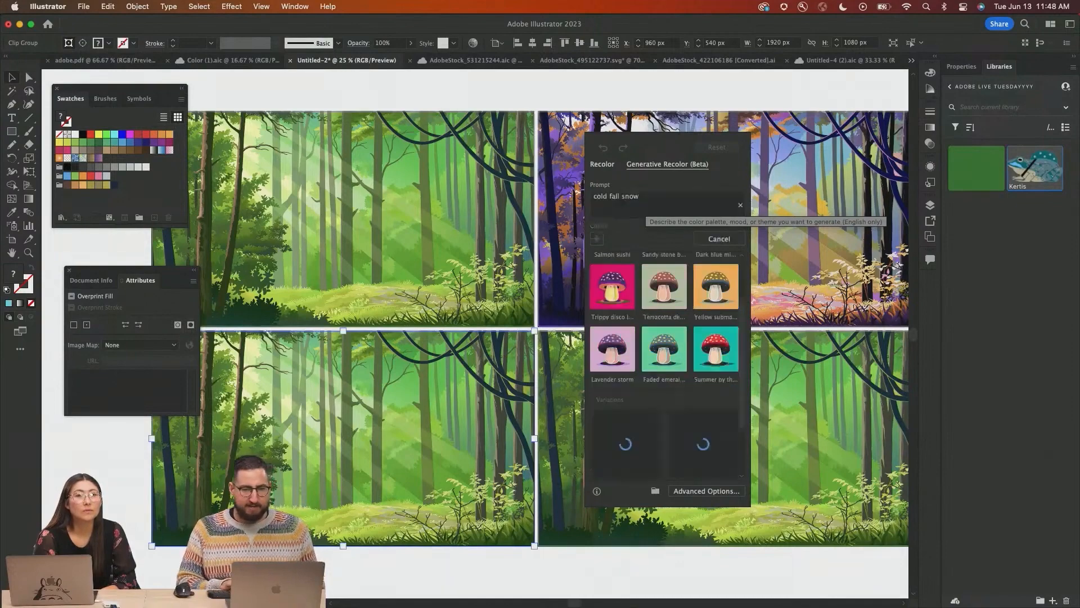
click(626, 435)
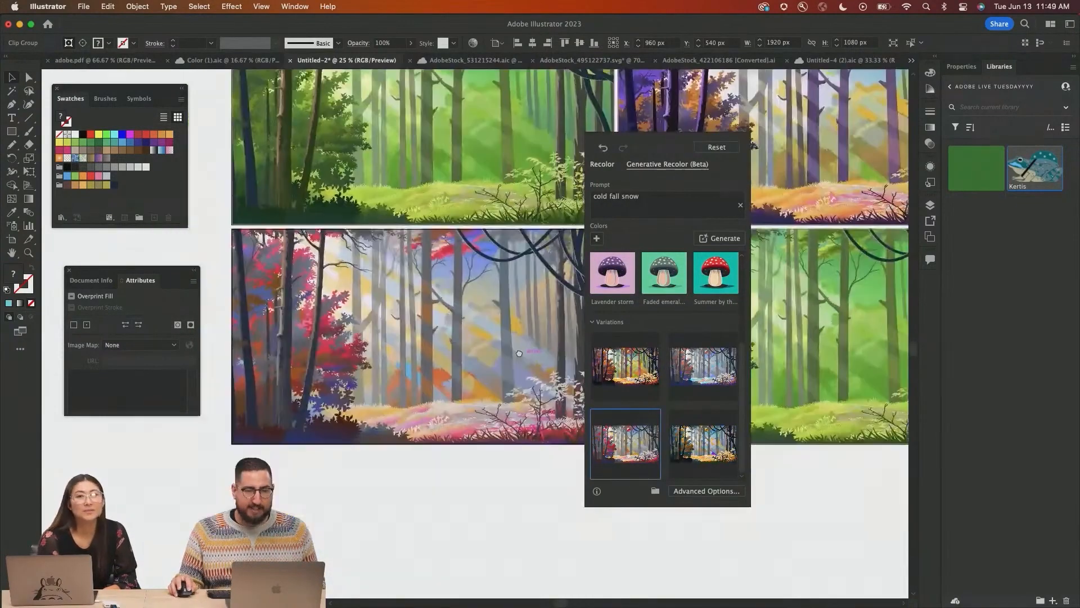
click(618, 457)
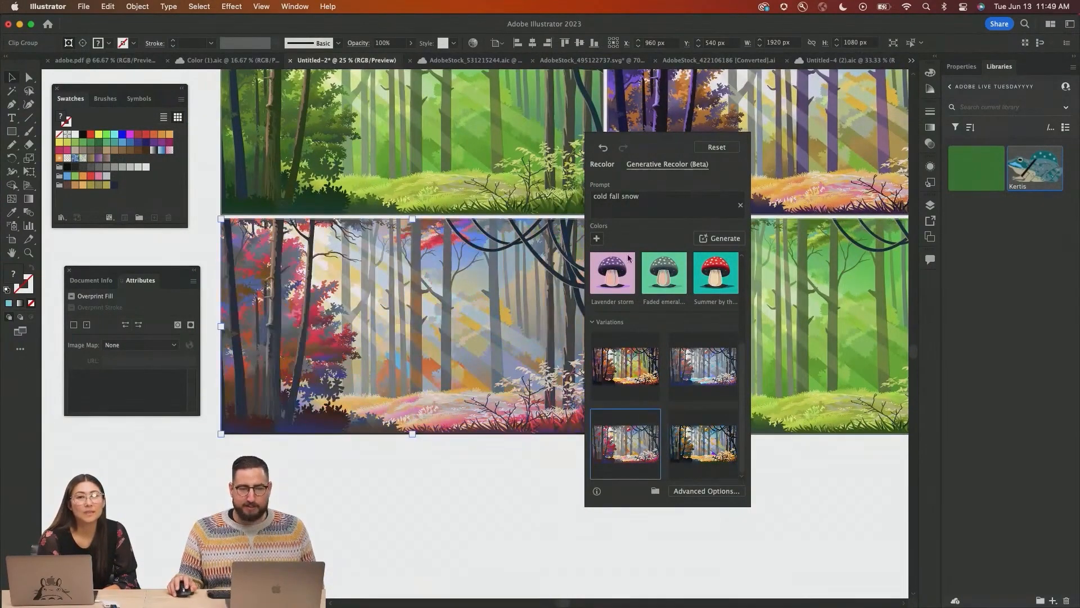